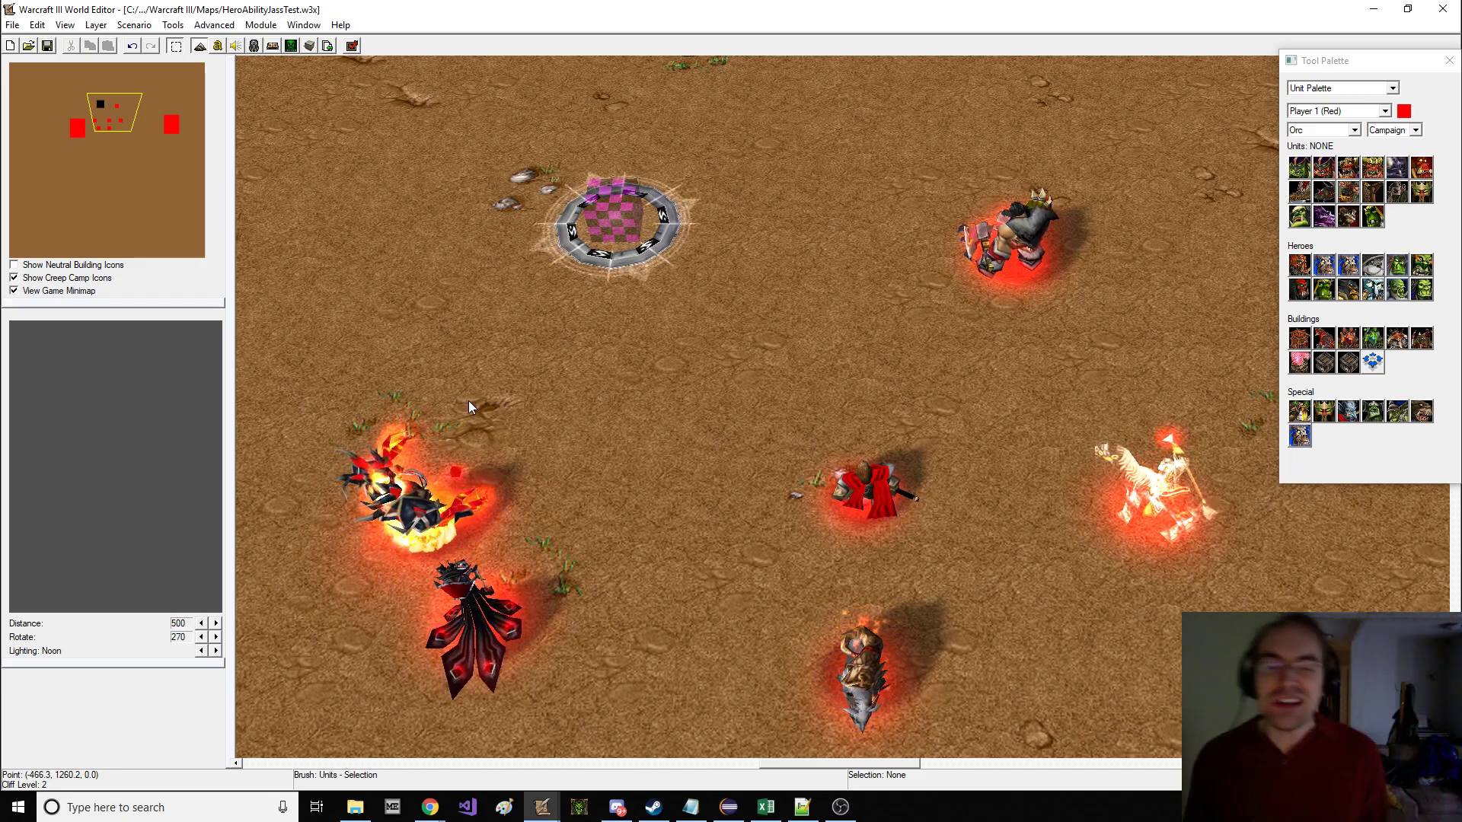
- Create a new 64 by 64 map with the Lordaeron Summer tileset and Rough Dirt as the initial tile
key(ctrl+n)
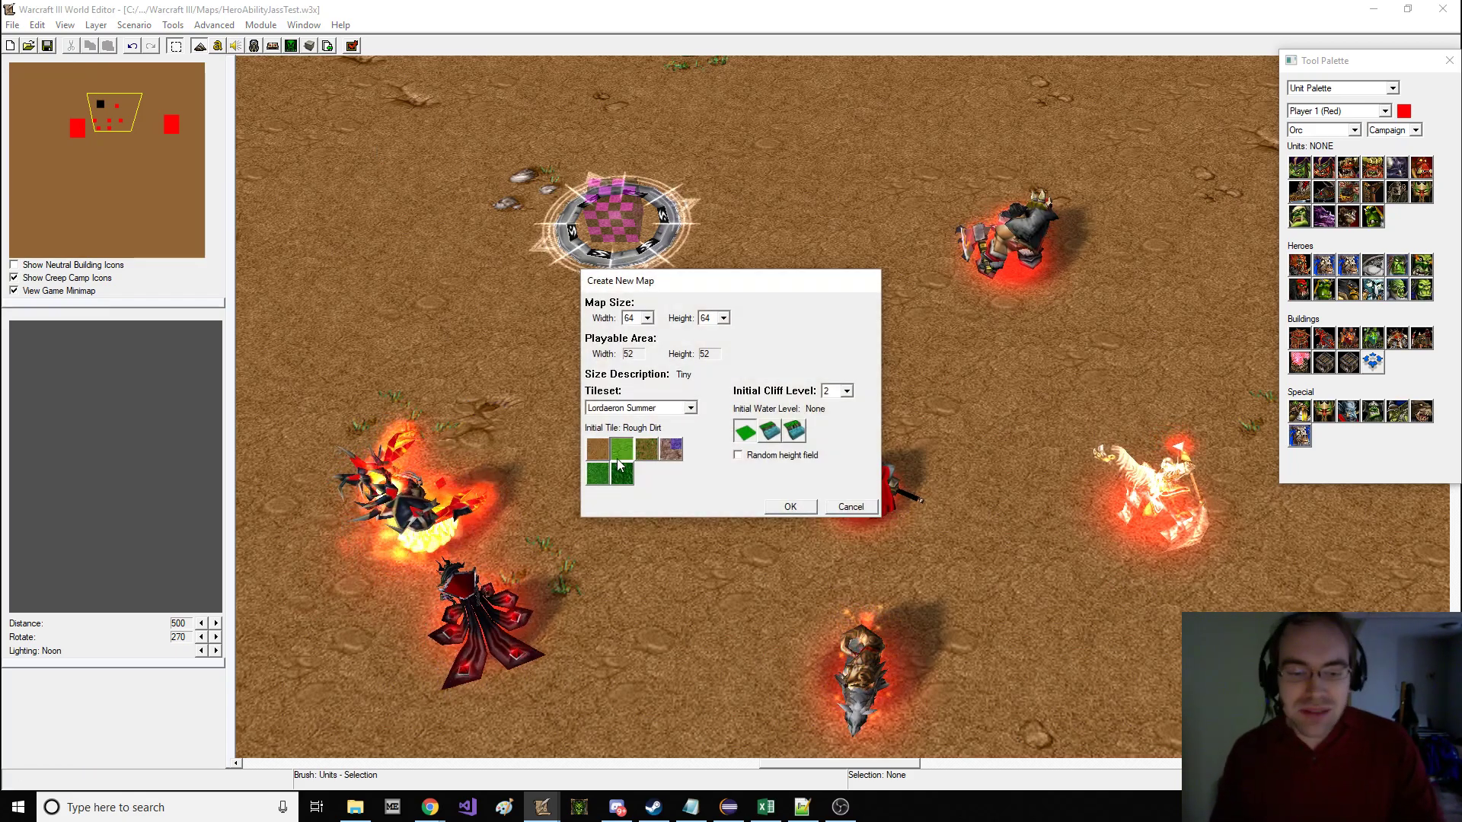
click(621, 453)
click(639, 408)
click(636, 508)
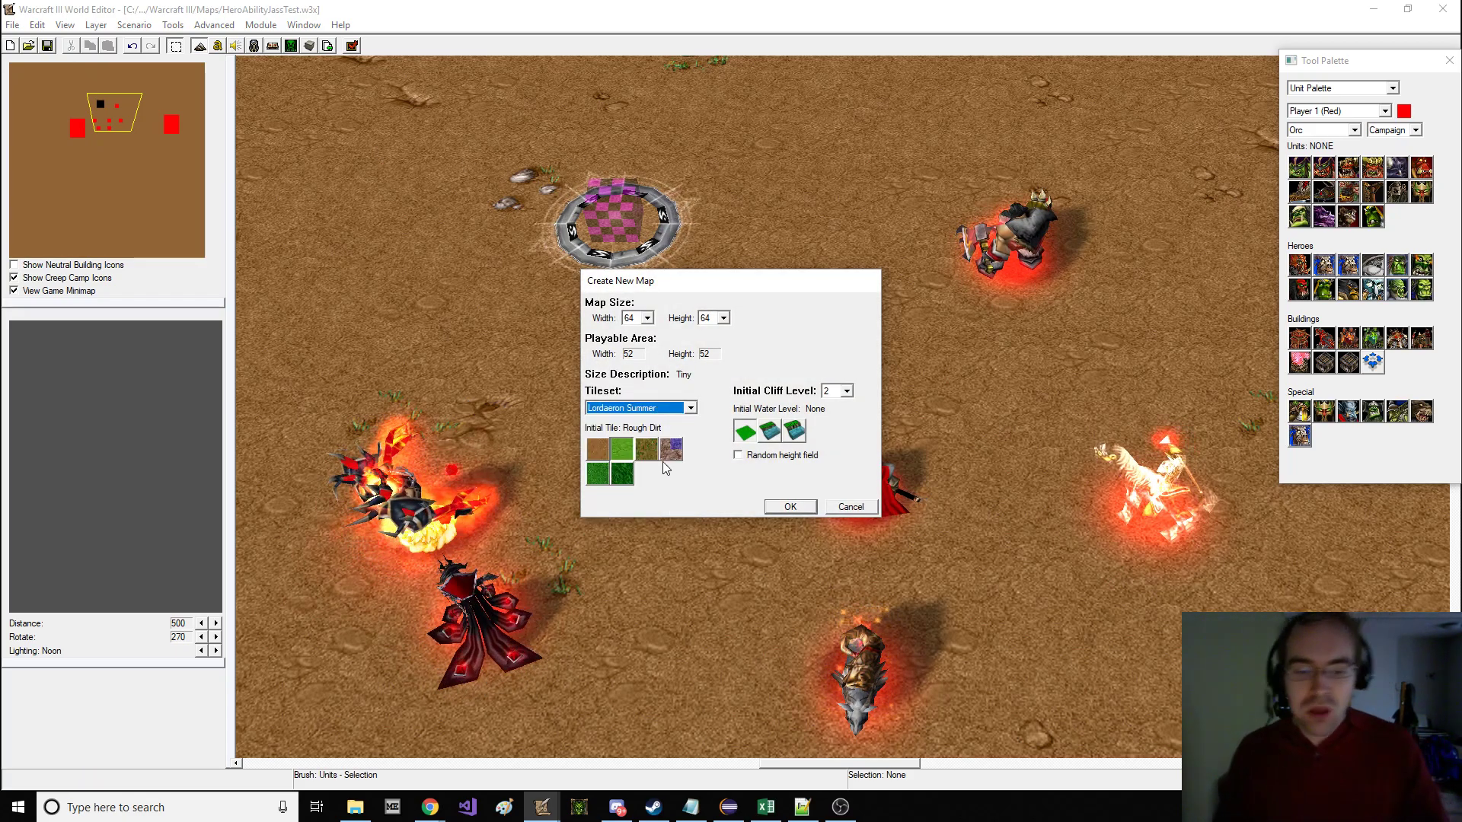
click(767, 510)
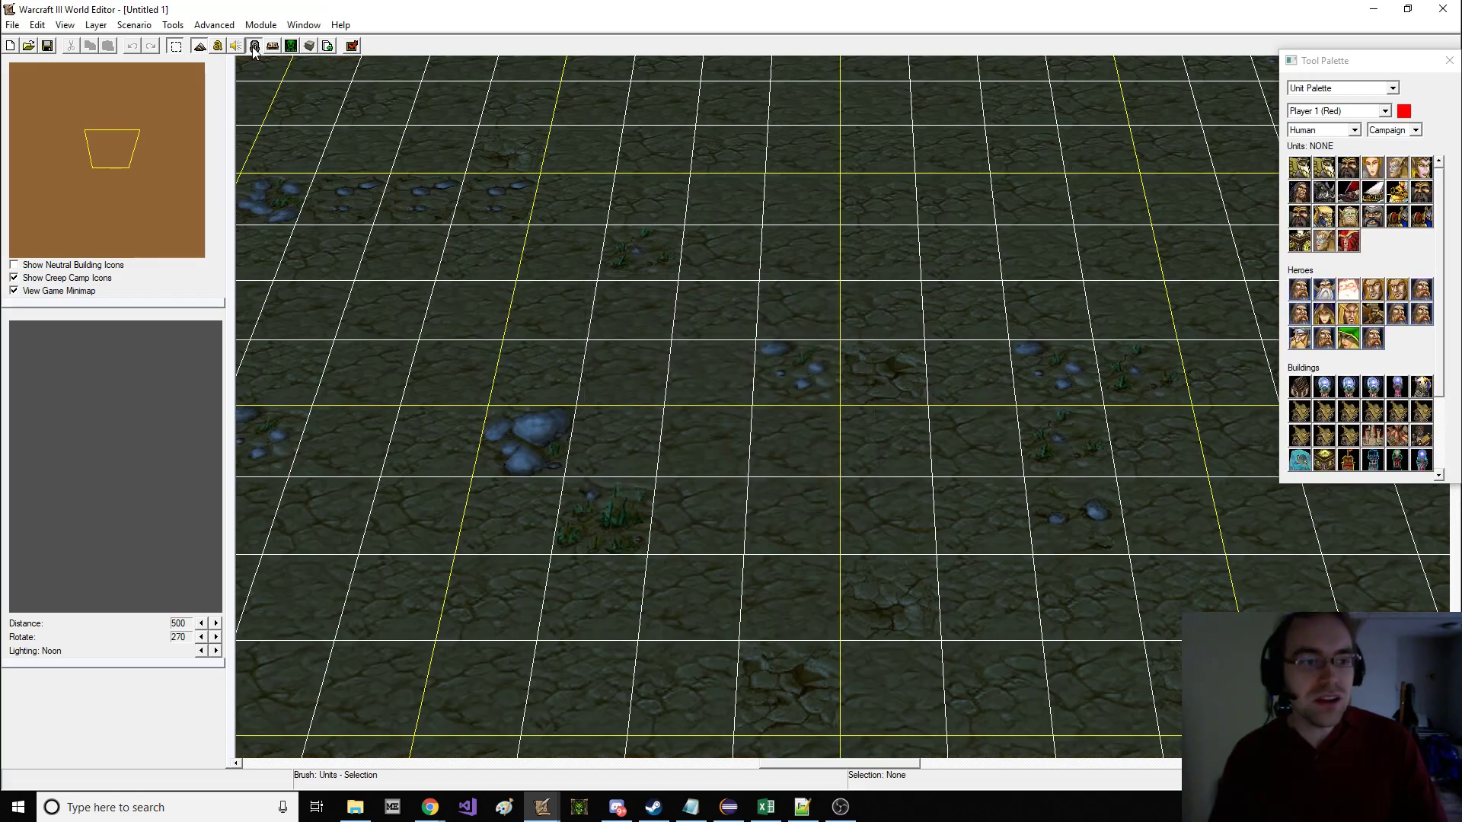
- In the Object Editor, add a custom unit based on the Mortar Team and name it "HAHAHA YOU CANT EDIT ME"
key(F6)
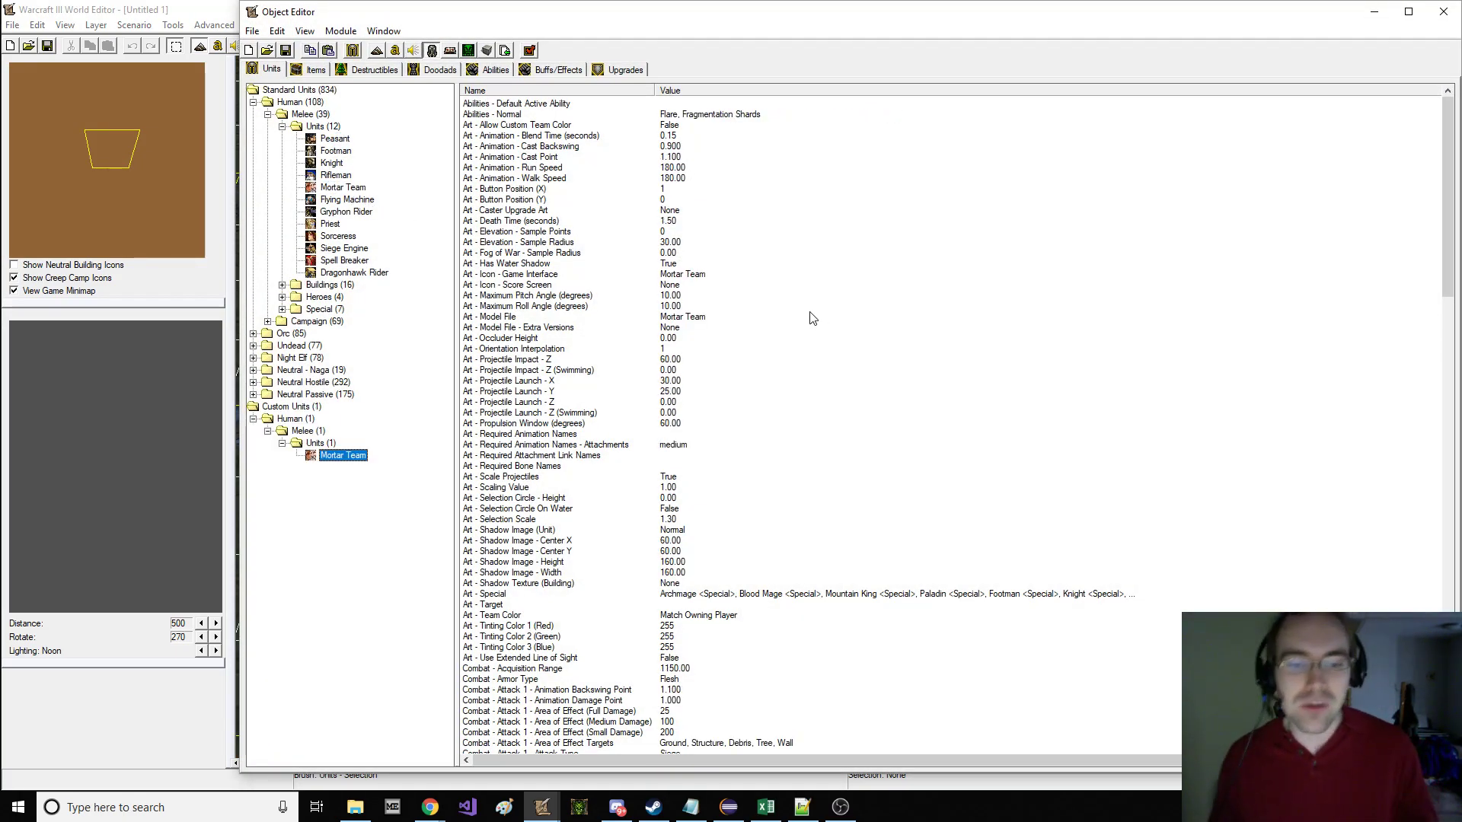
click(813, 318)
scroll(830, 350, down, 20)
double_click(696, 711)
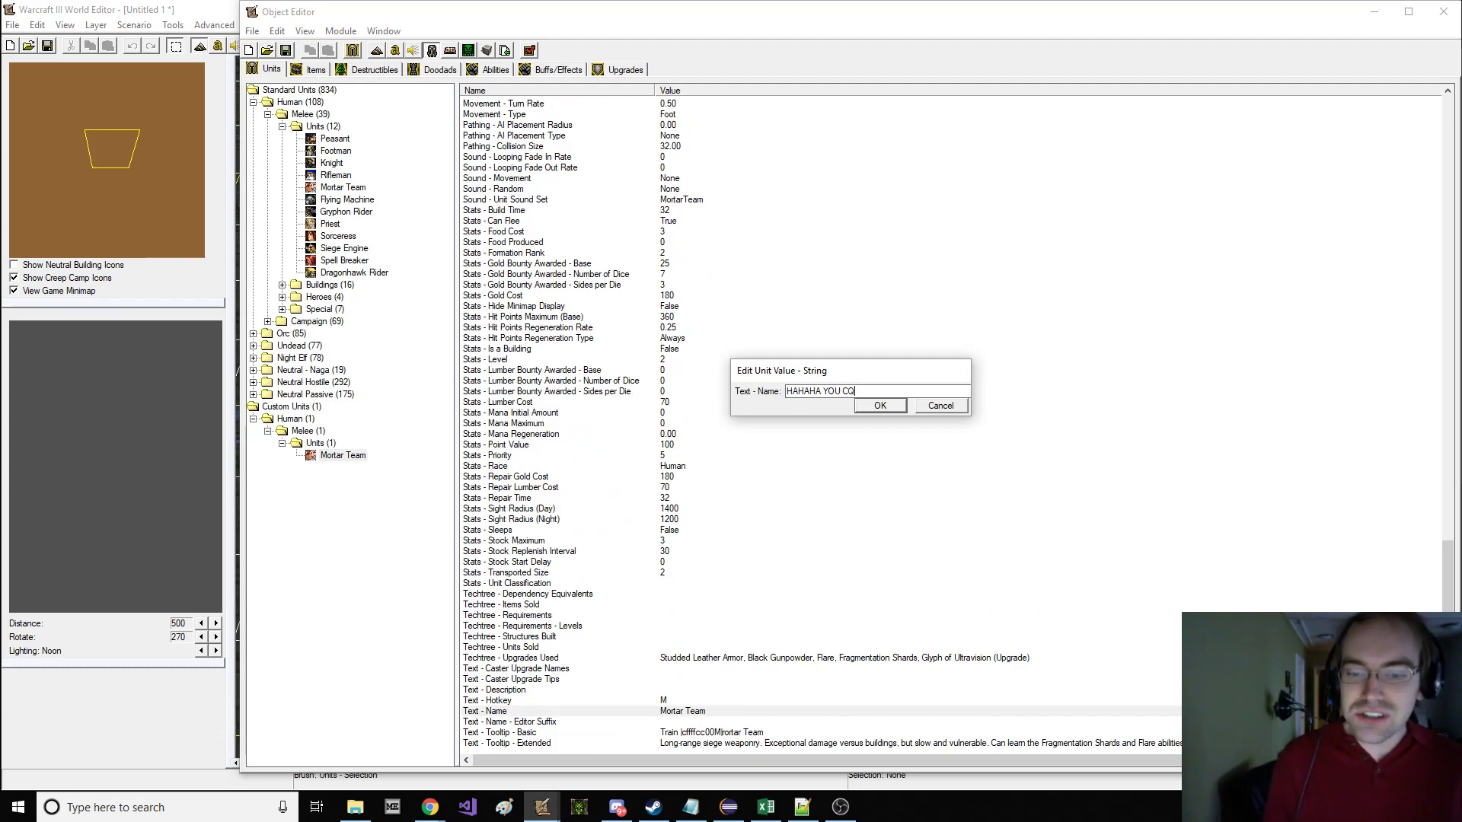
text(HAHAHA YOU CANT EDIT ME)
key(Return)
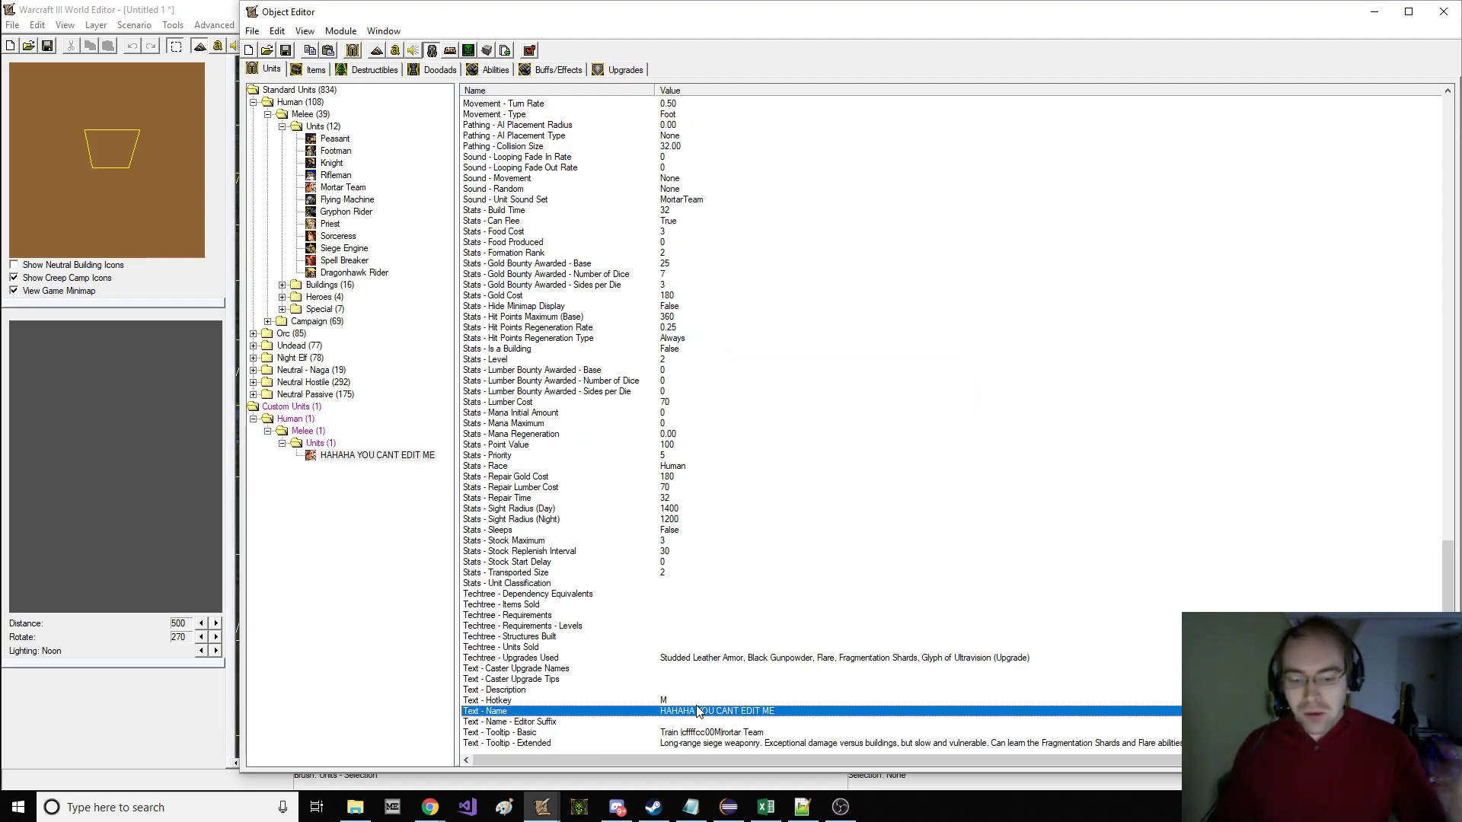
- Hide the terrain grid and place the custom Human unit on the map for Player 1 (Red)
click(112, 181)
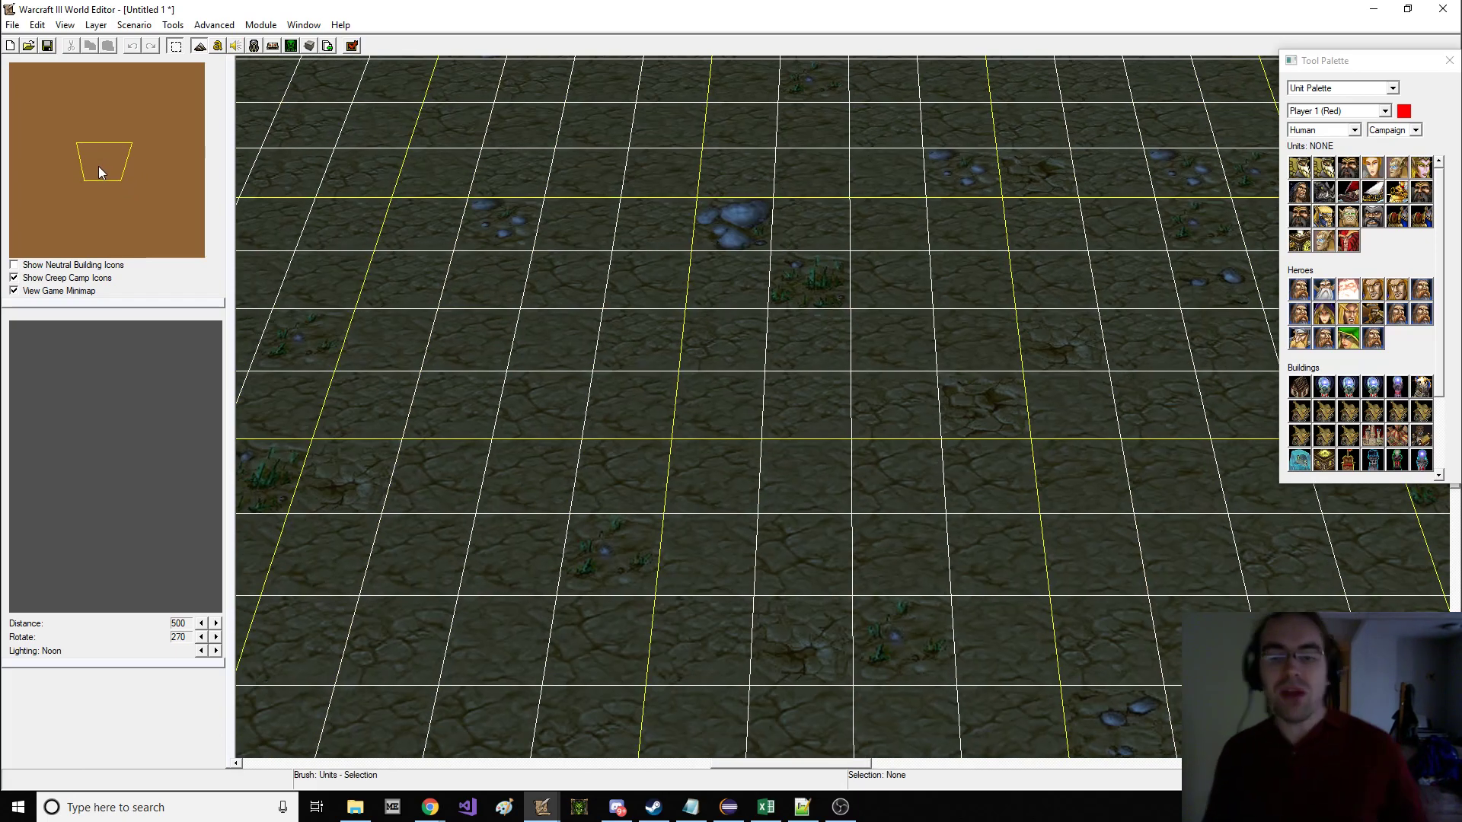
key(g)
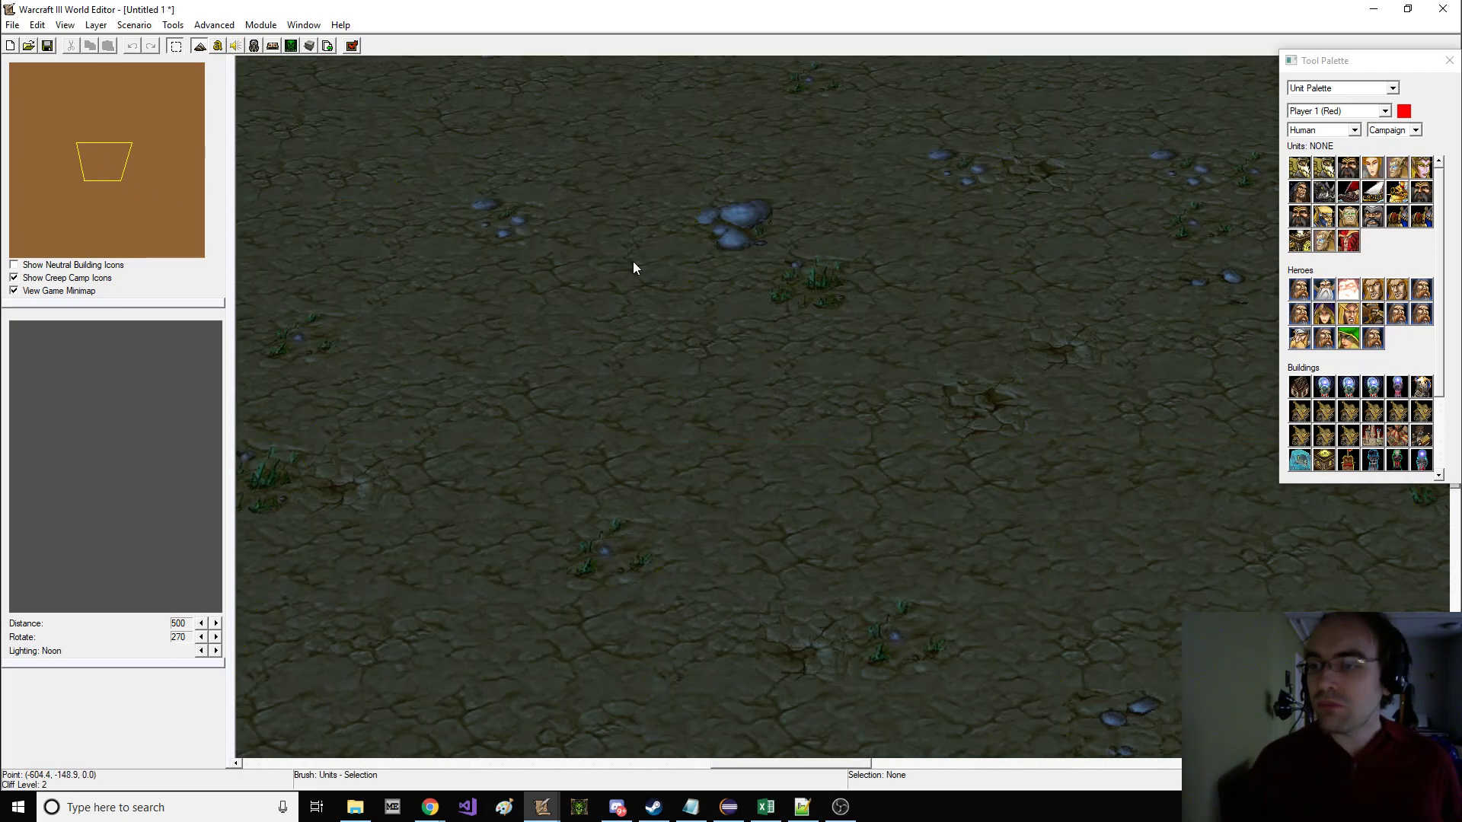
click(1394, 130)
click(1383, 164)
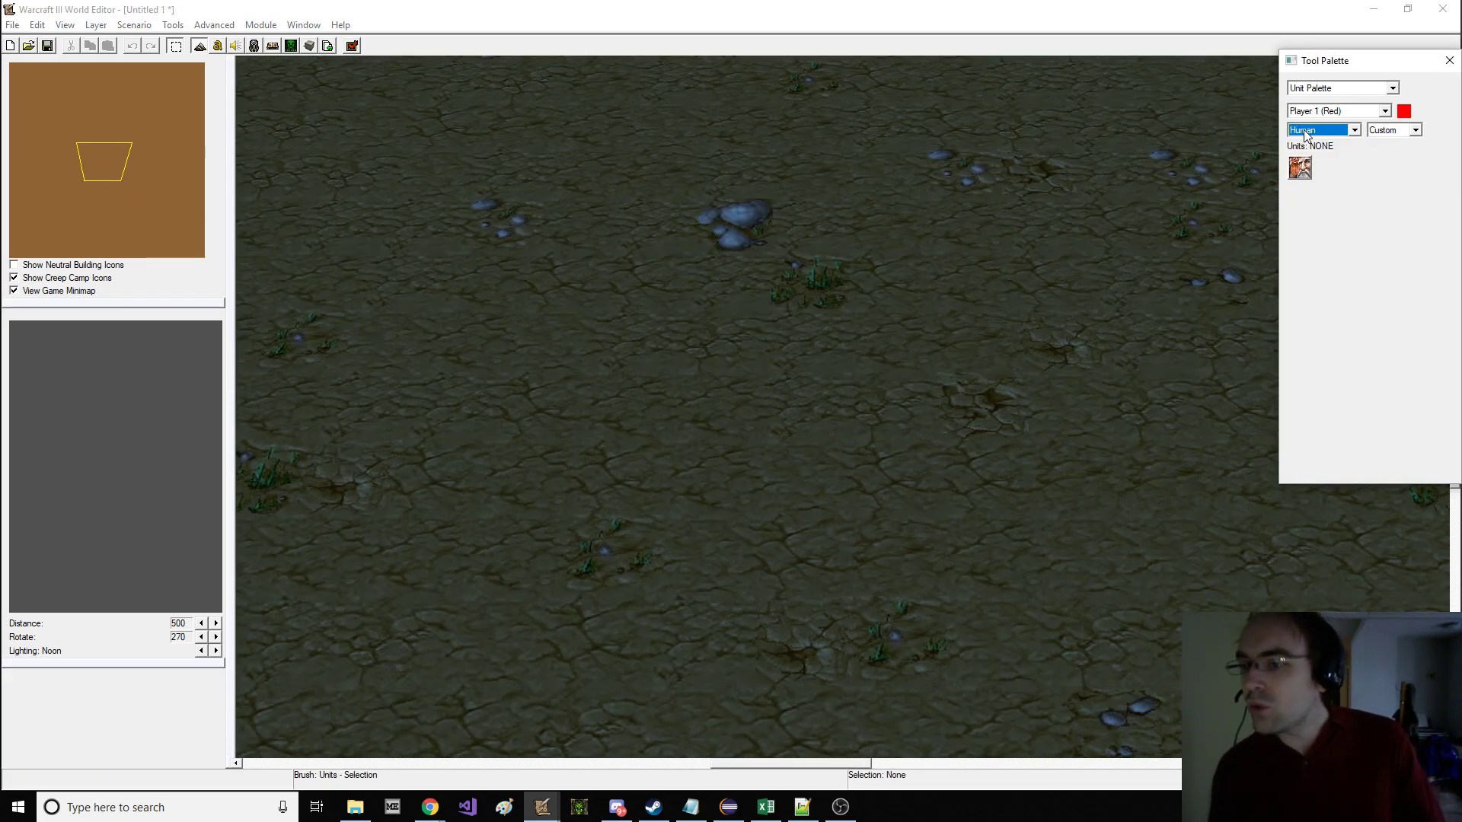
click(1296, 171)
right_click(638, 166)
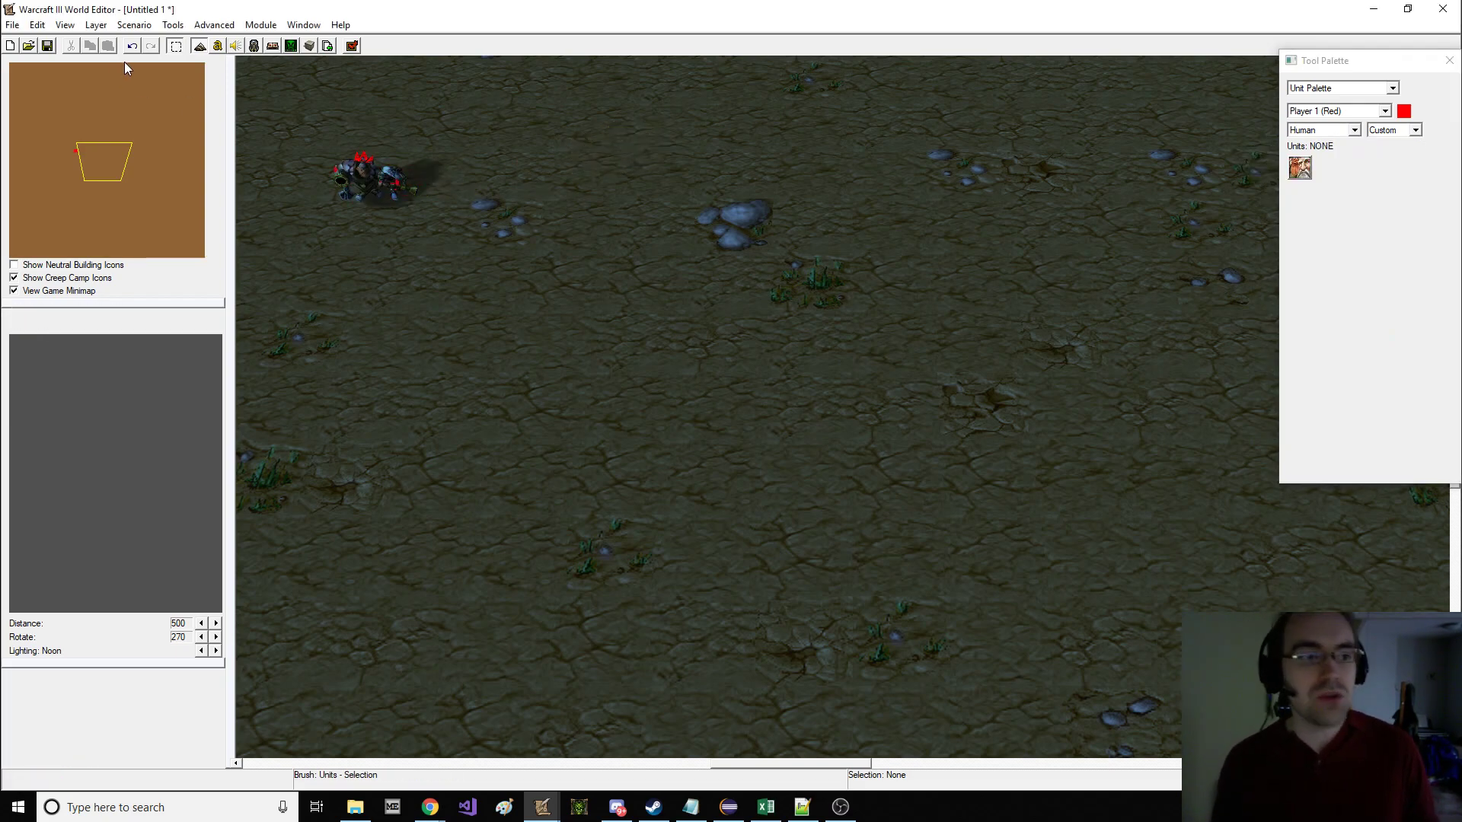
- Check the map's description properties without changing them
click(134, 24)
click(175, 39)
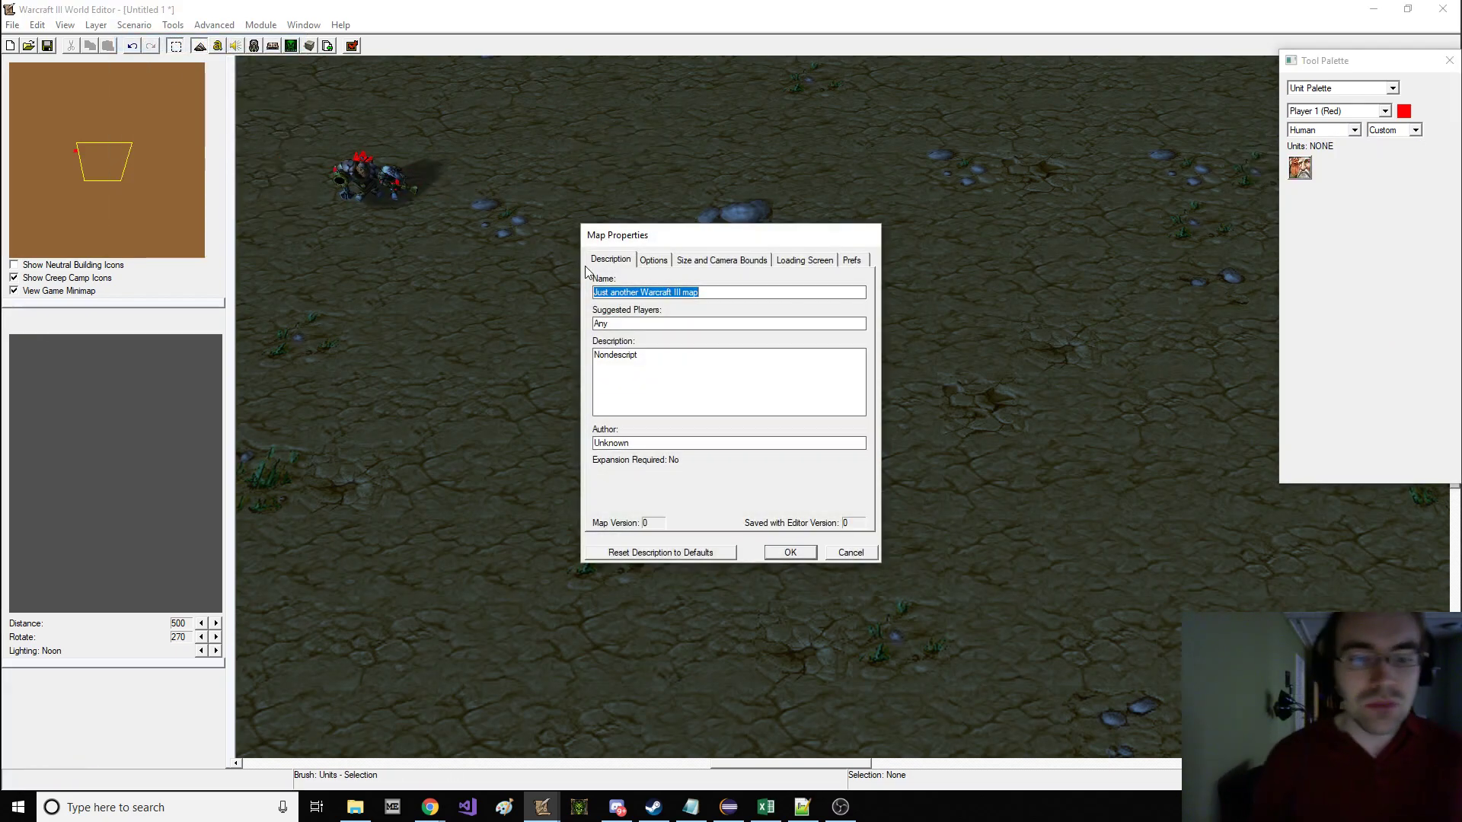
key(Return)
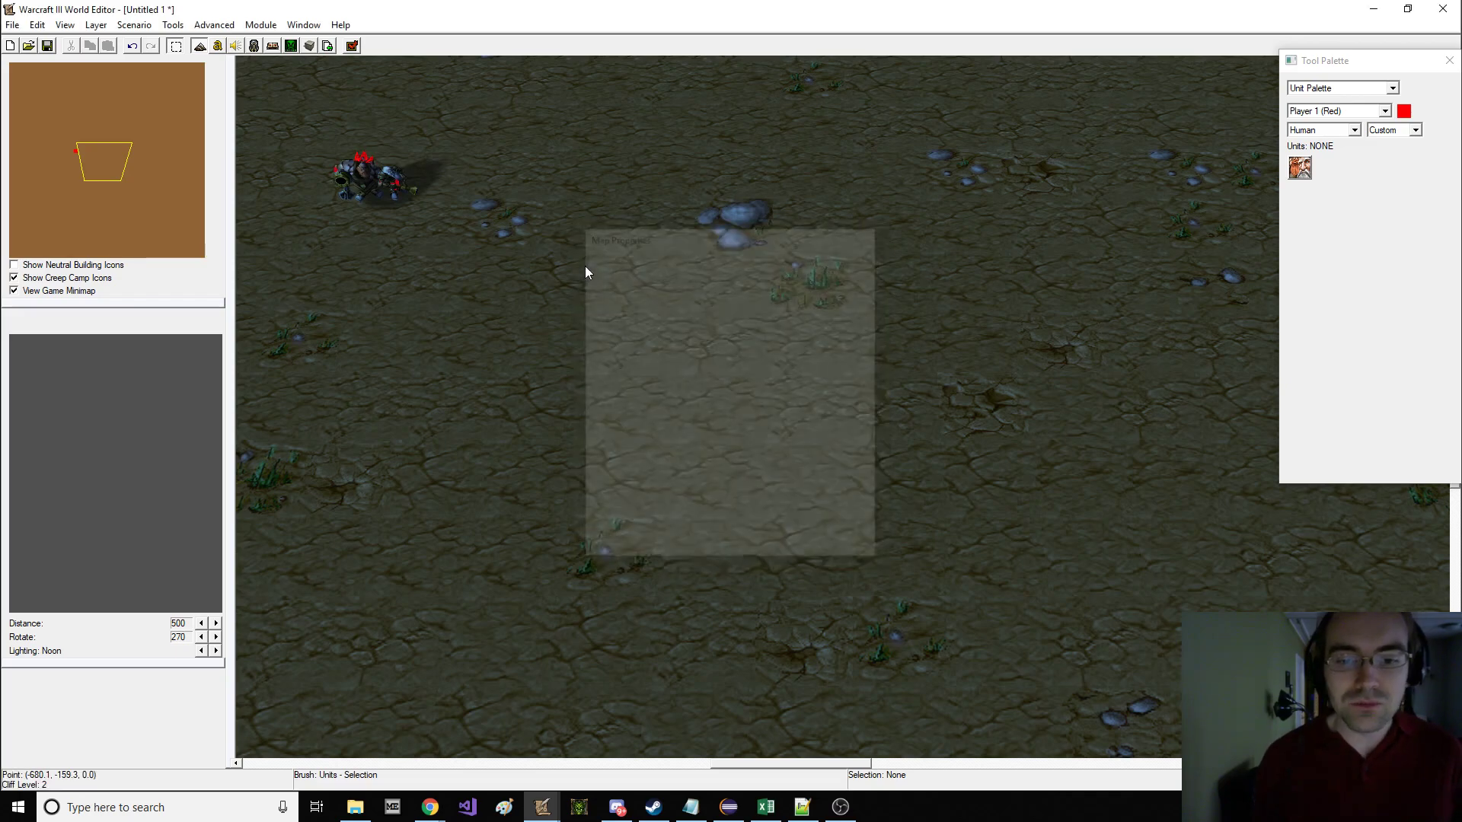
- Place a High Elf (Male) and scatter several Antonidas heroes across the map from the Human campaign units
click(1396, 131)
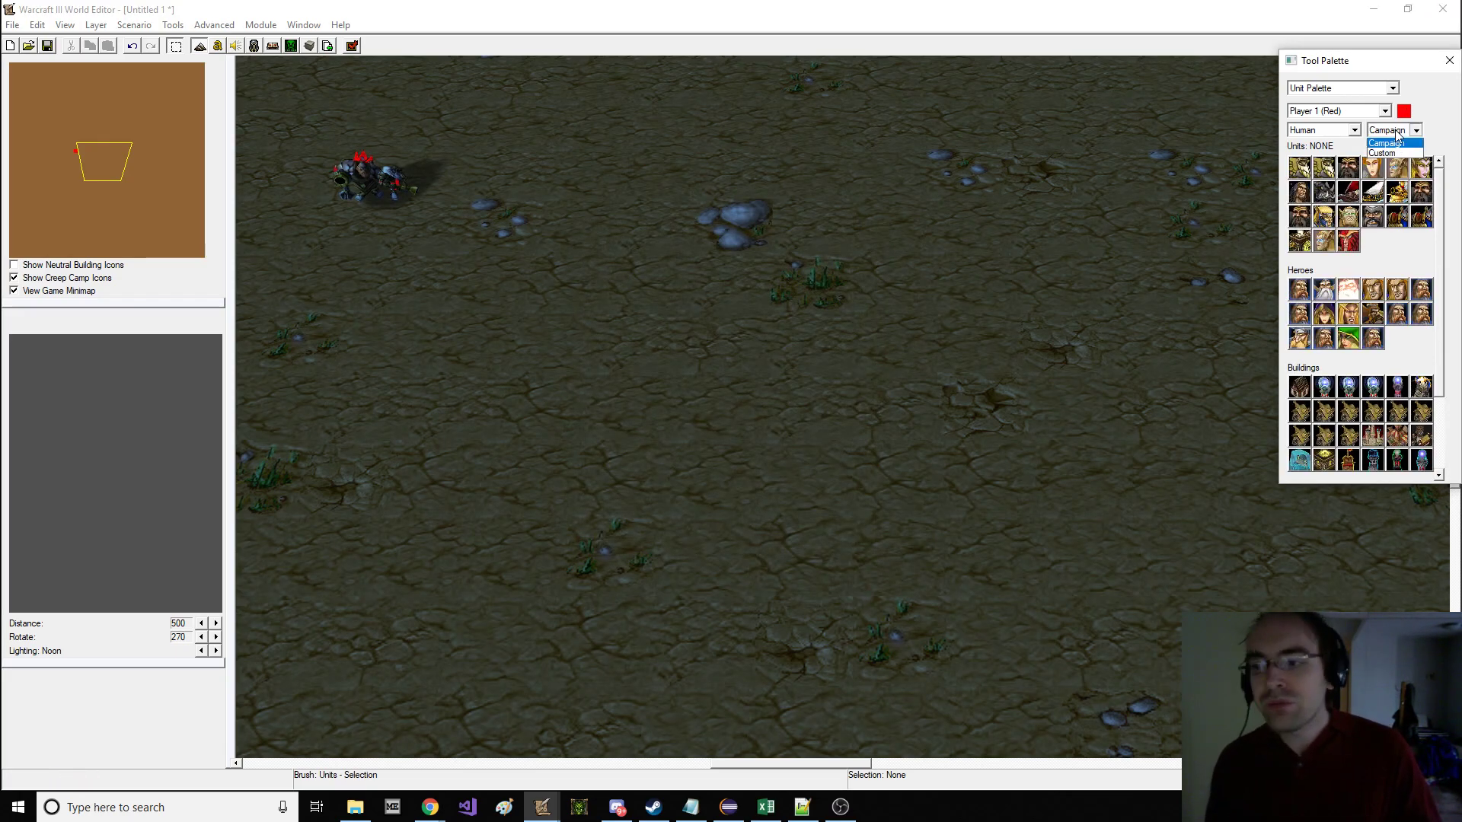
click(609, 181)
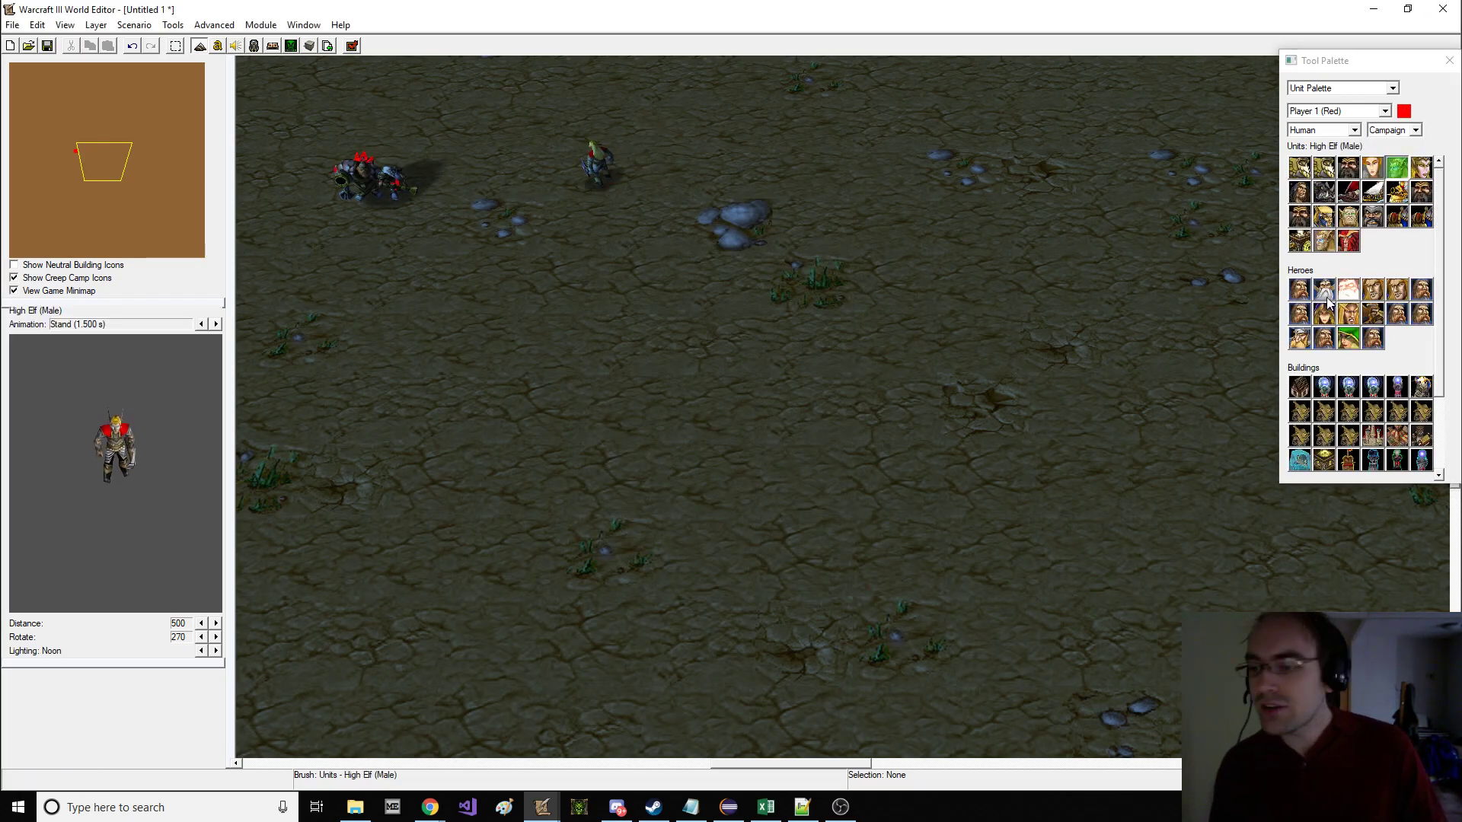
click(1347, 290)
click(734, 229)
click(742, 320)
click(601, 403)
click(685, 240)
click(586, 541)
click(824, 659)
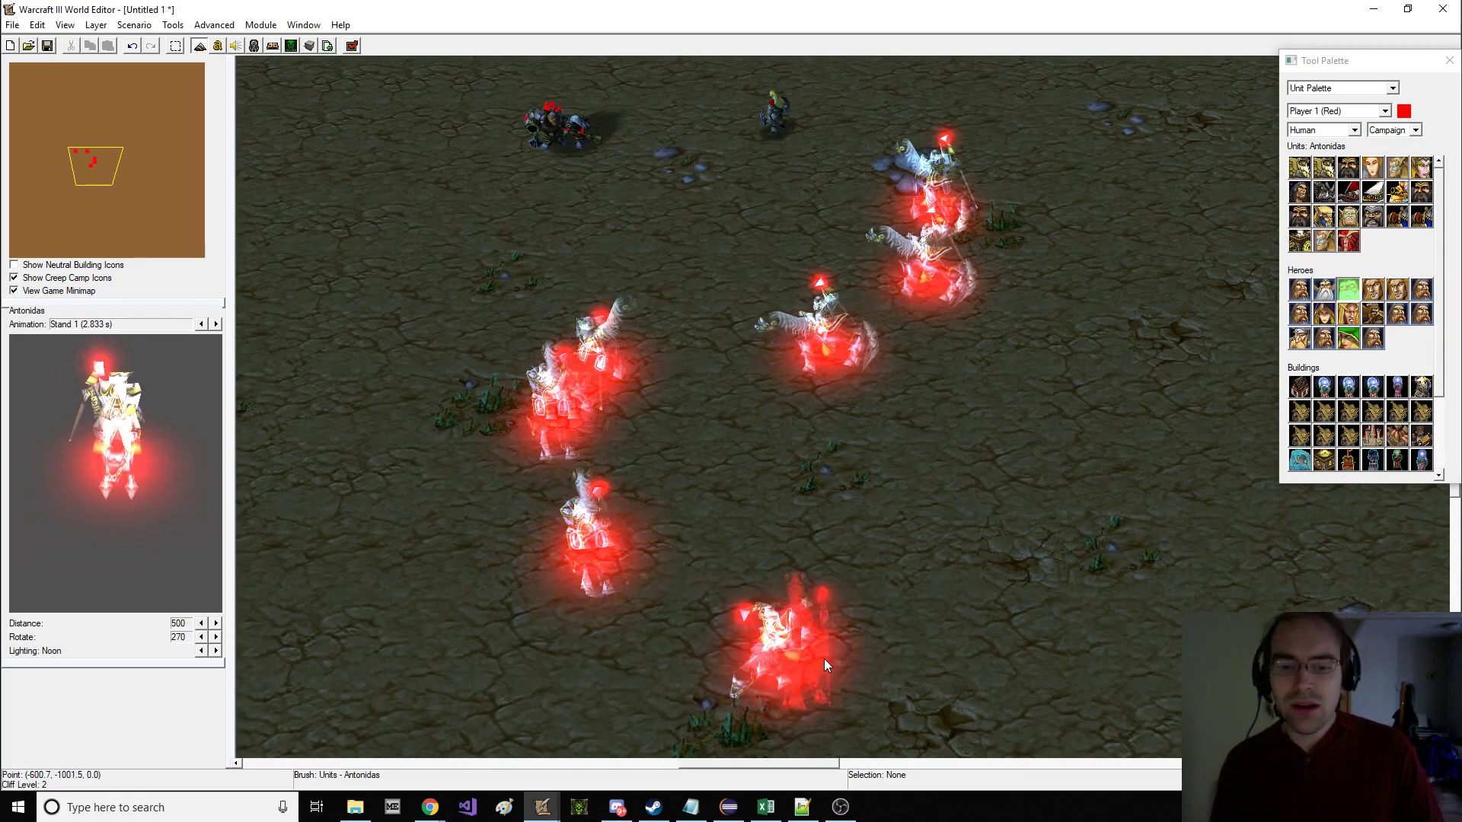
click(1089, 468)
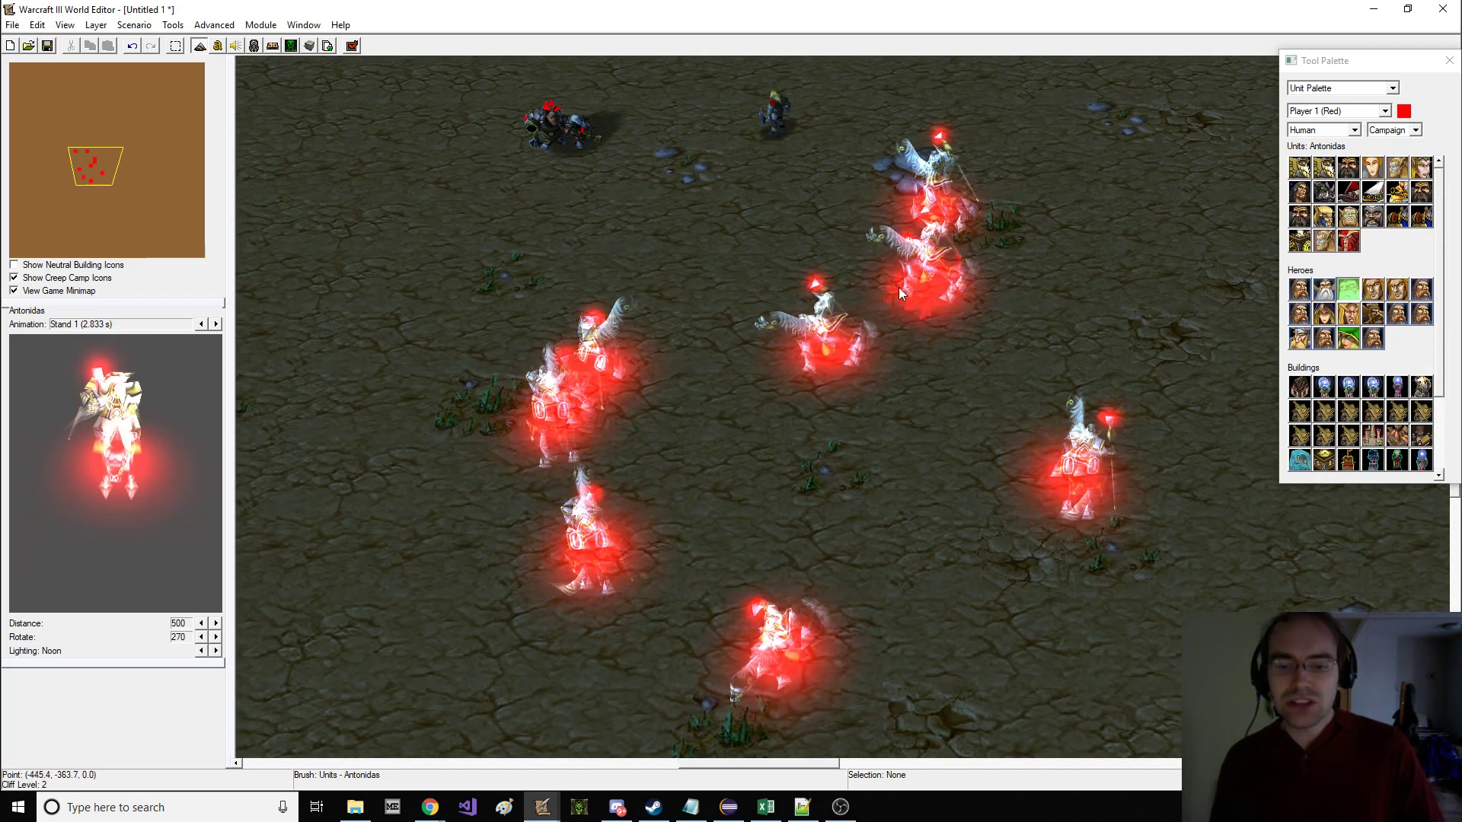
- Start saving the map under a new file name and have the missing player starting locations generated automatically
click(13, 24)
click(67, 100)
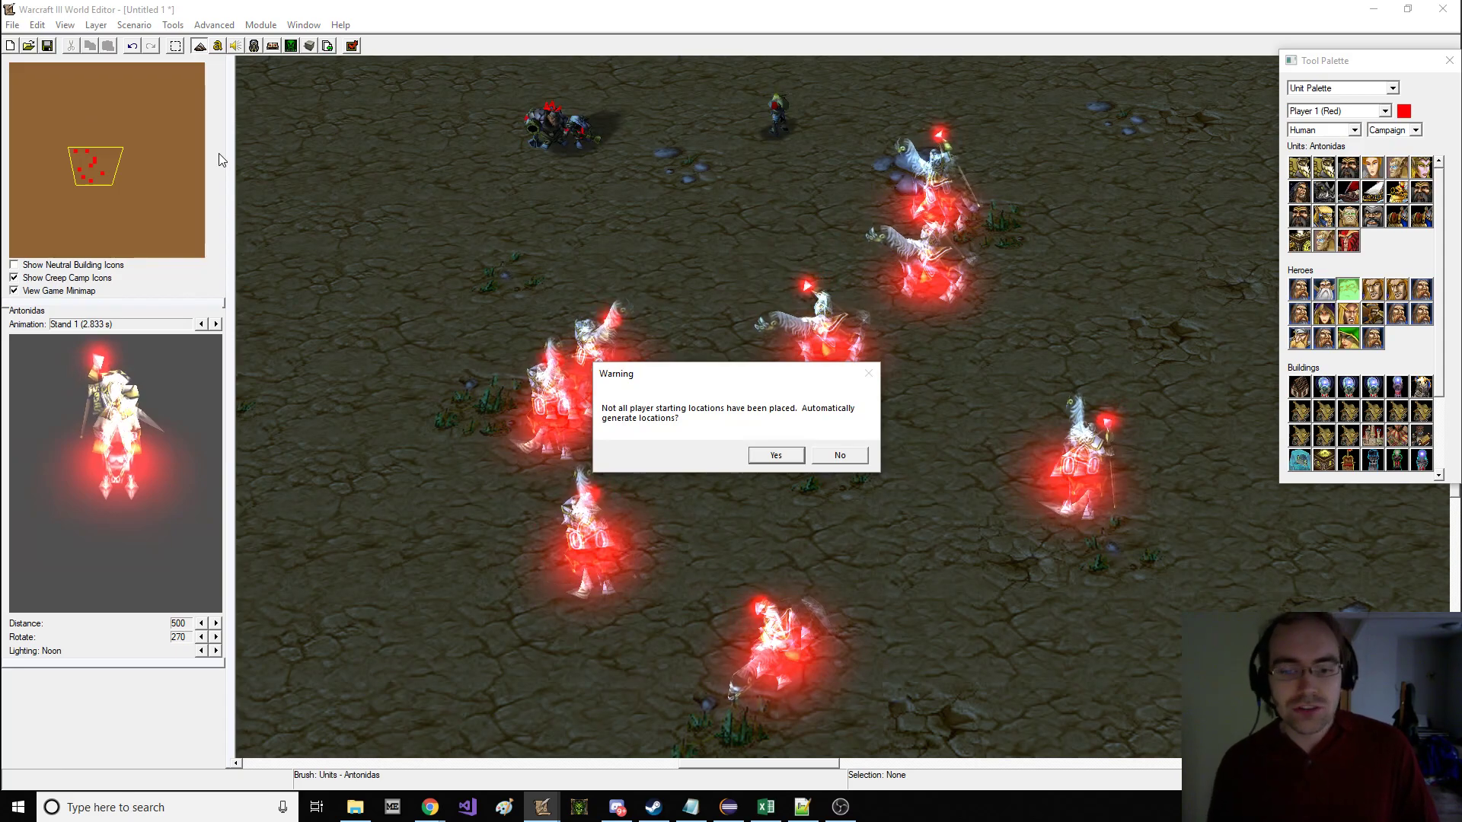
key(Return)
key(Return)
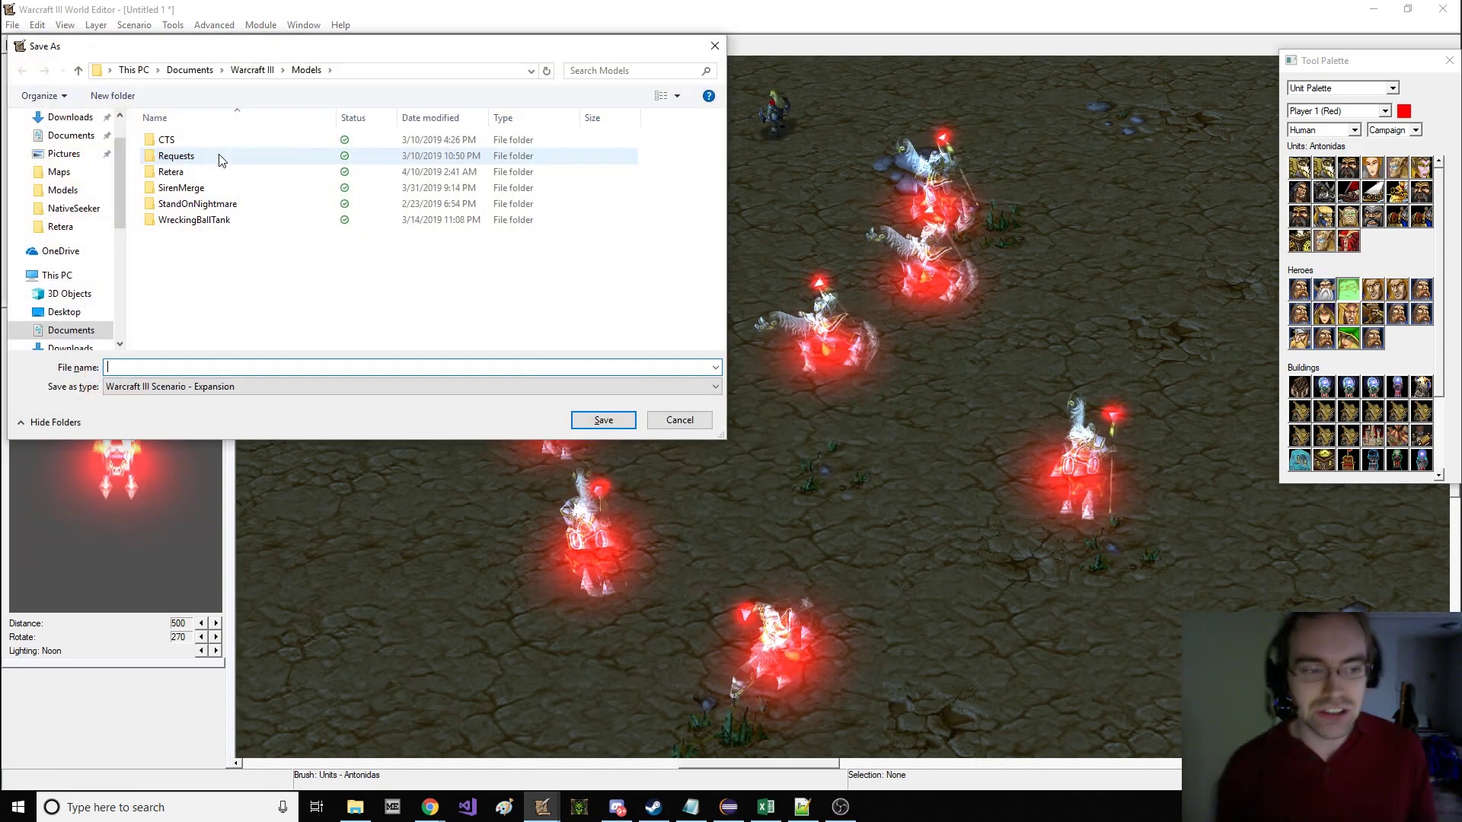
- Save the map in the Warcraft III Maps folder as HAHAHAYouCantEditMe
click(252, 70)
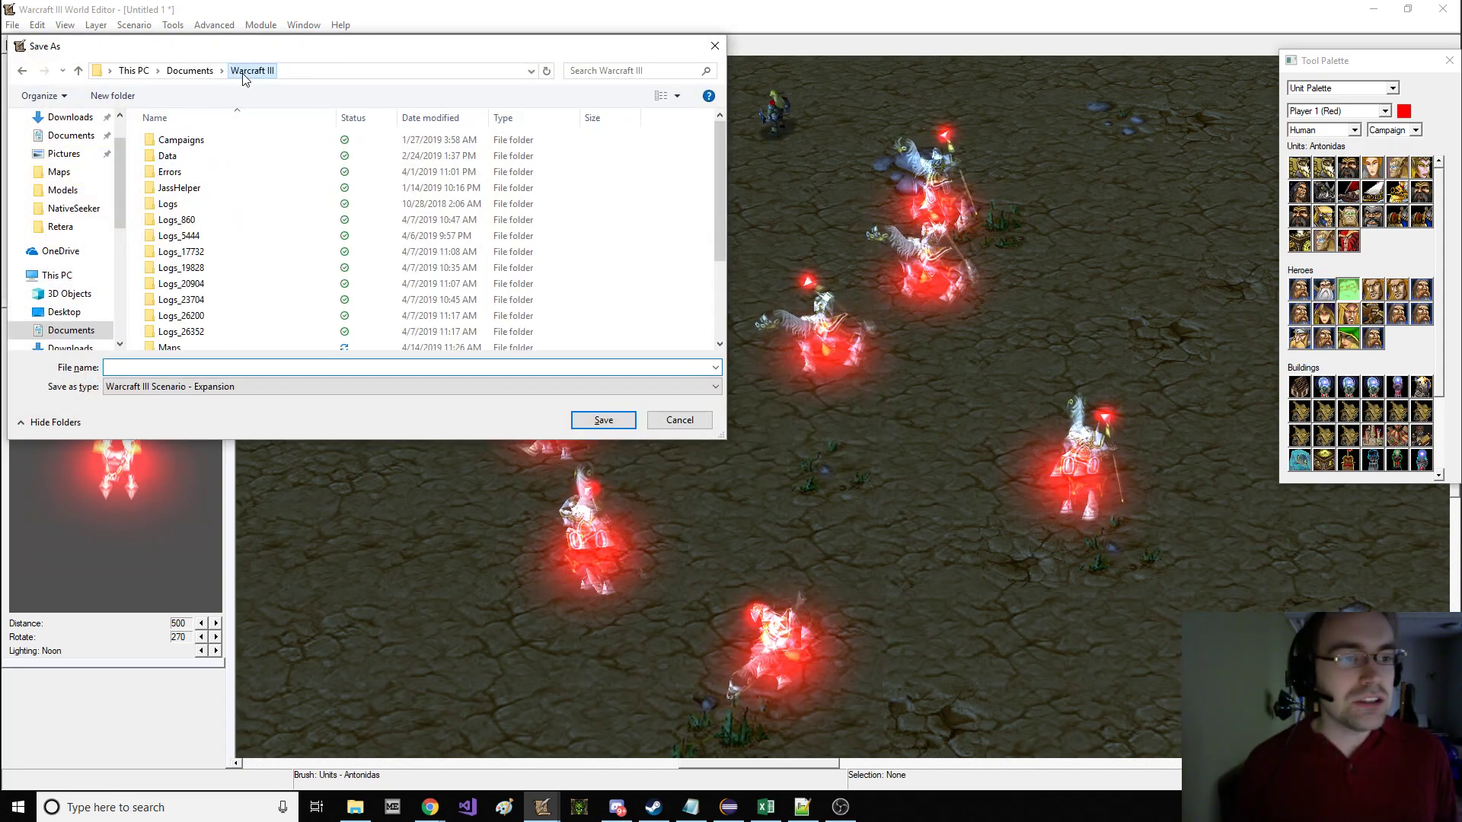
scroll(238, 220, down, 3)
double_click(236, 223)
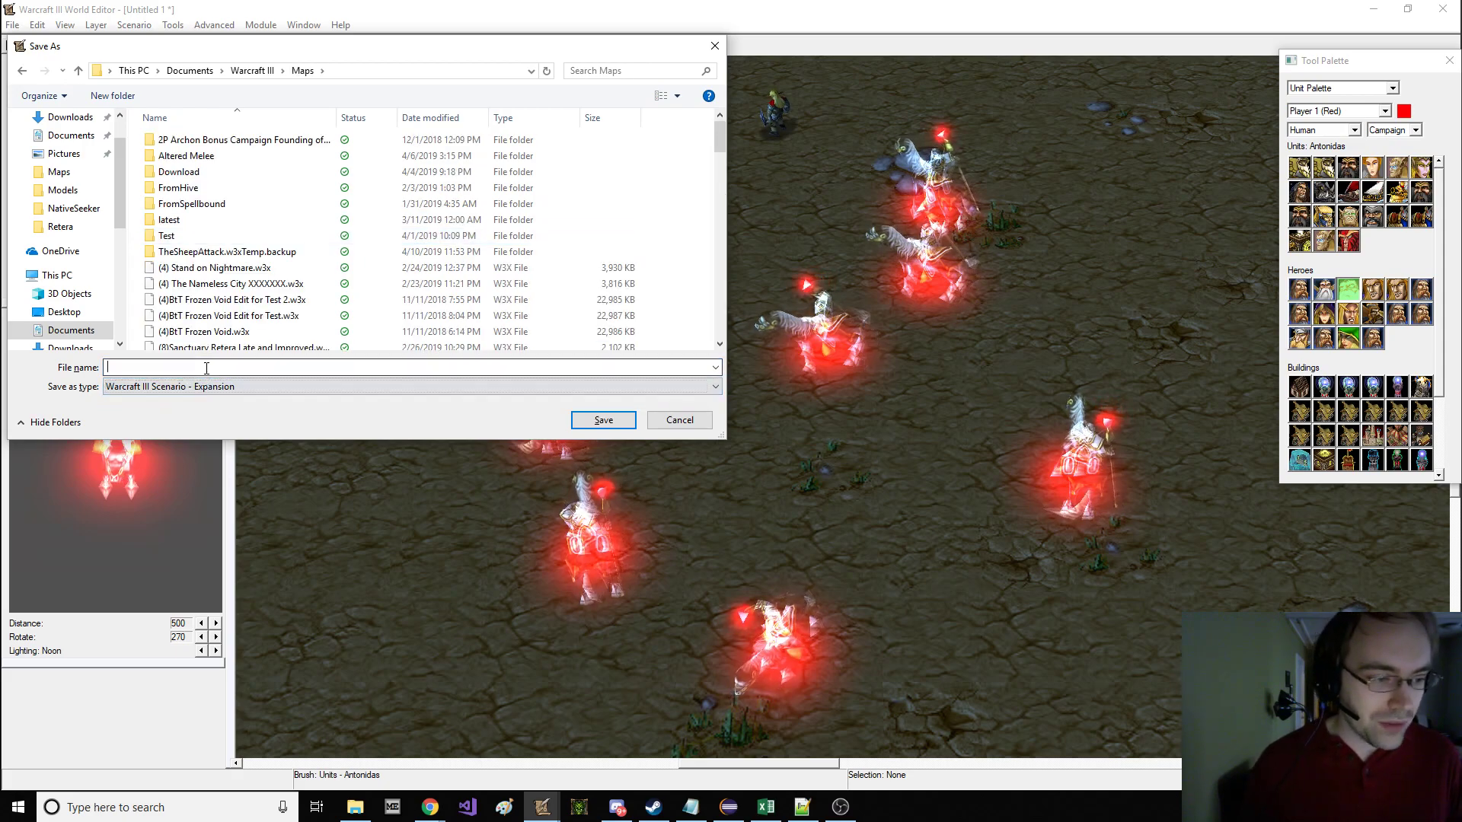
text(HA)
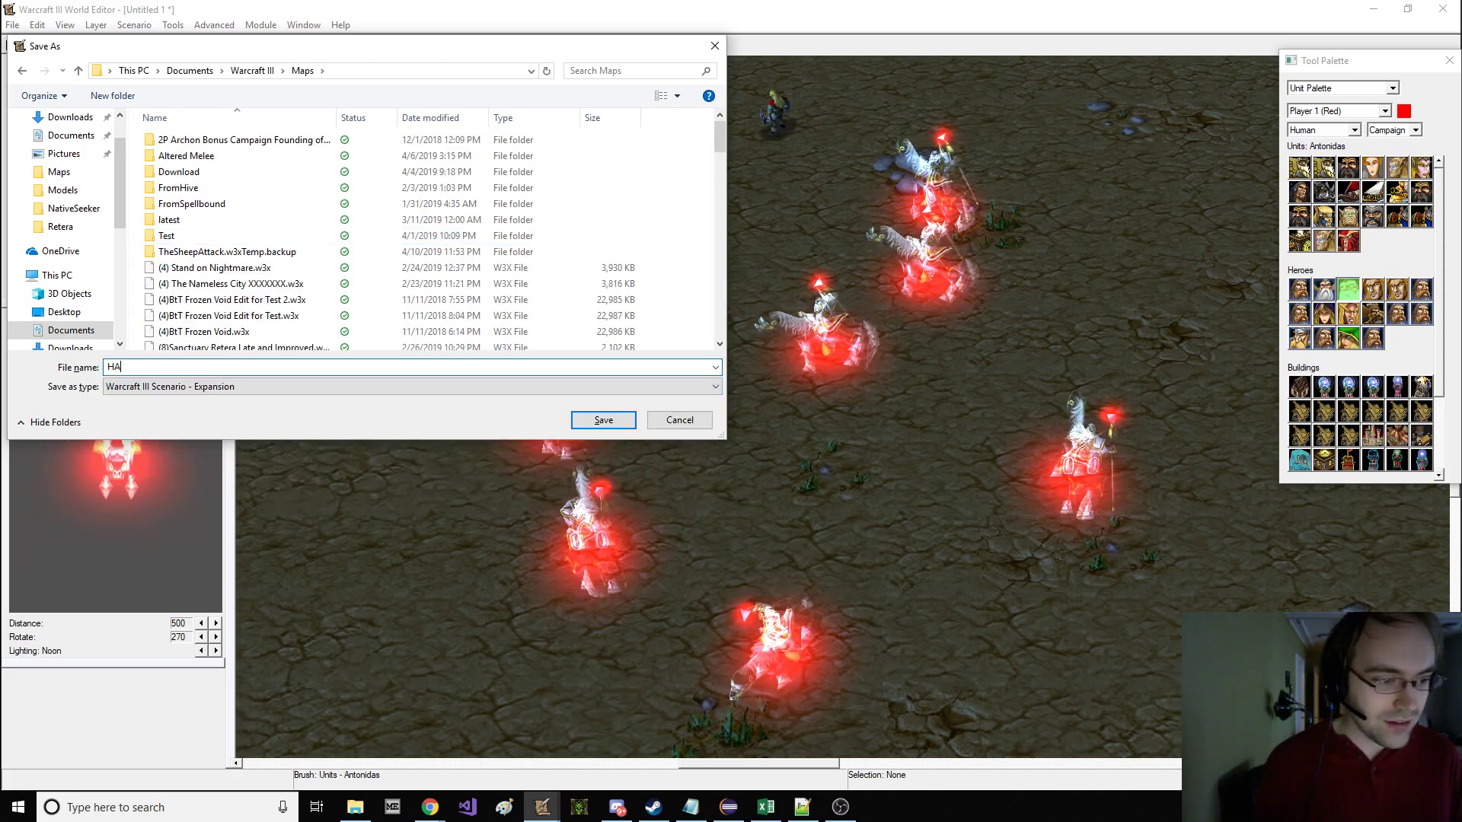
text(HAHAYouCantEdit )
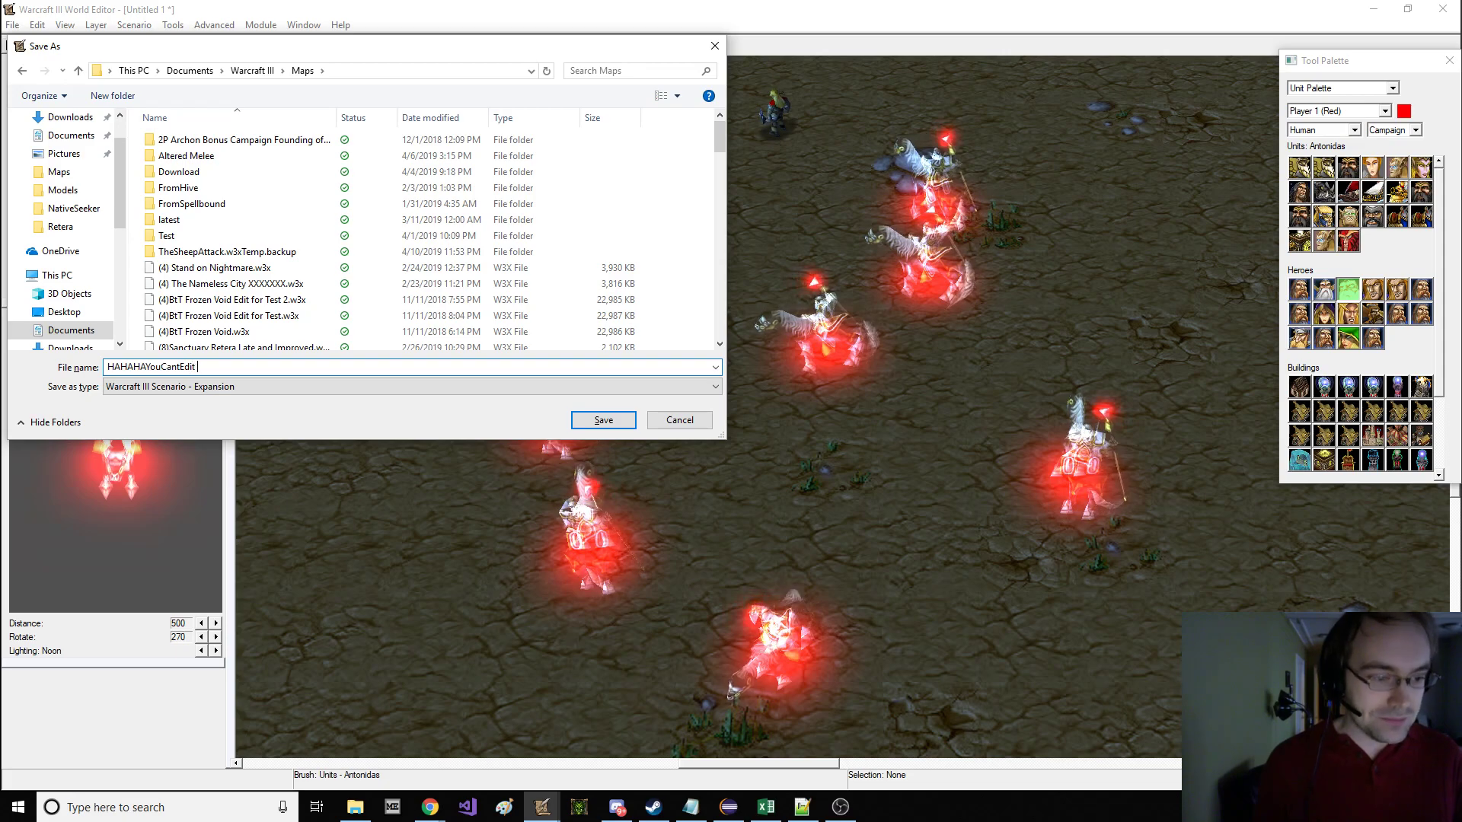
text(Me)
key(Return)
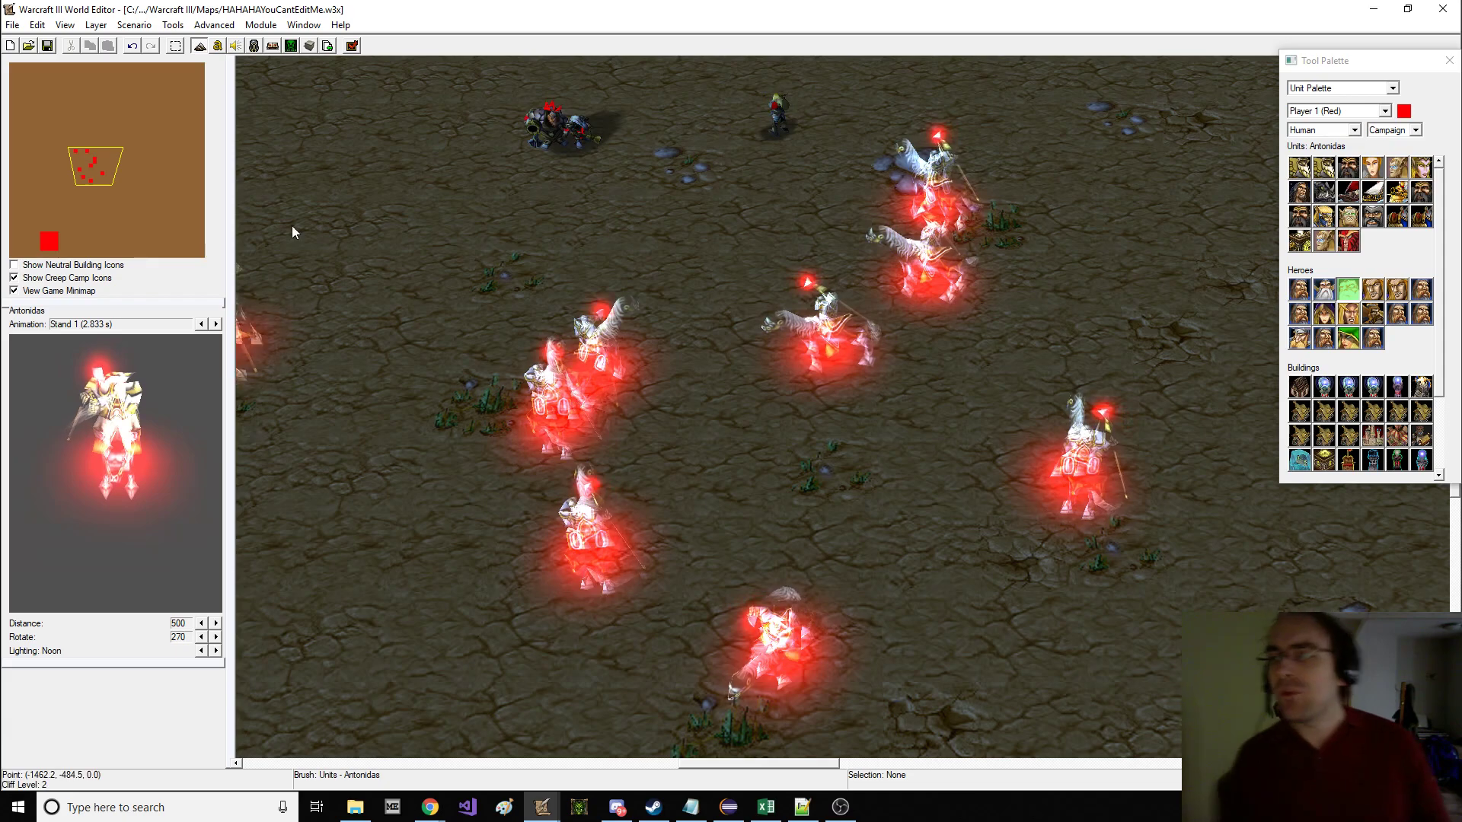
- Switch to Chrome and search Google for "cat meme" in a new tab
key(super+d)
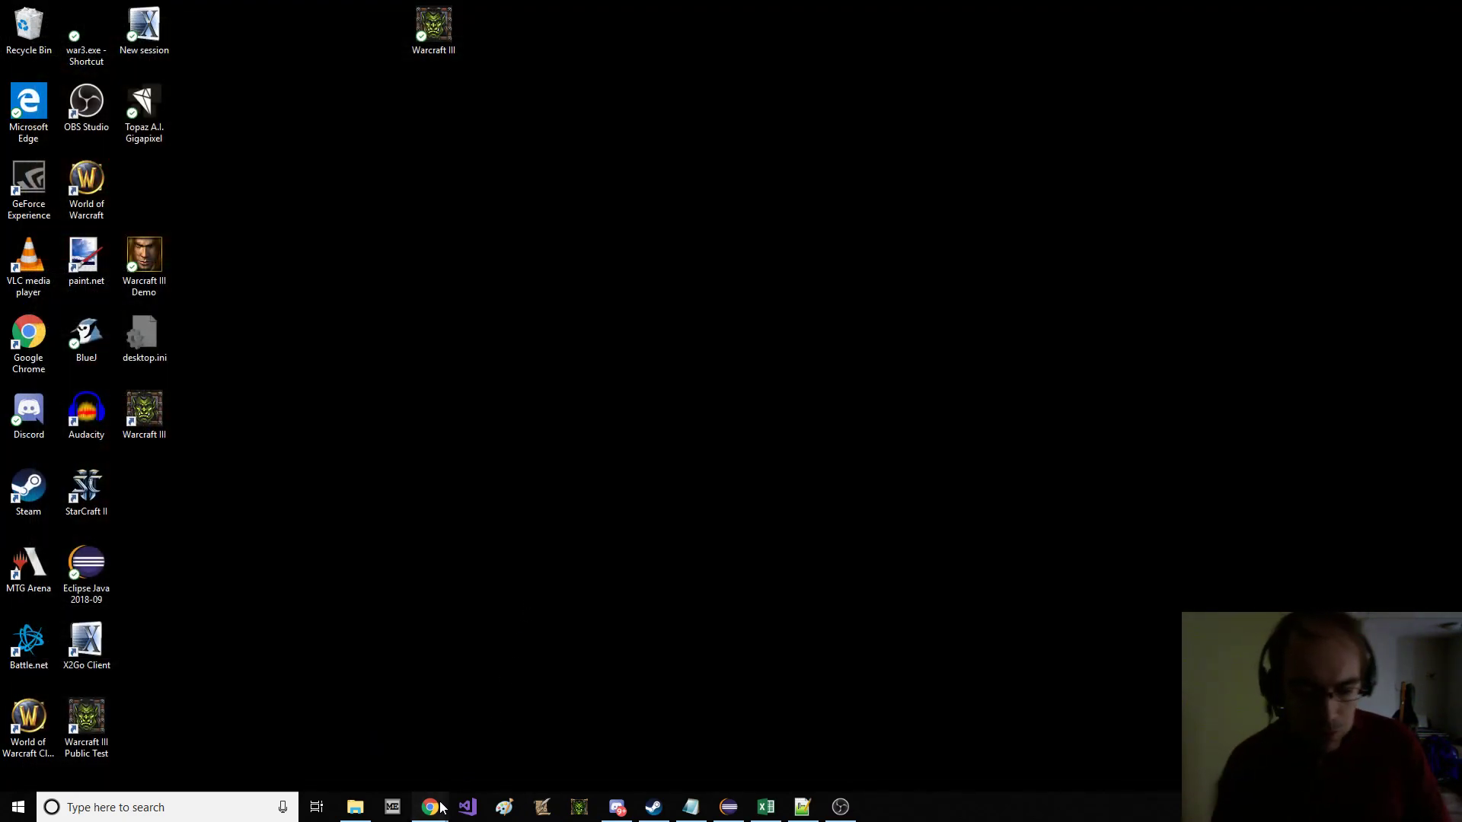
mouse_move(434, 807)
click(350, 727)
key(ctrl+t)
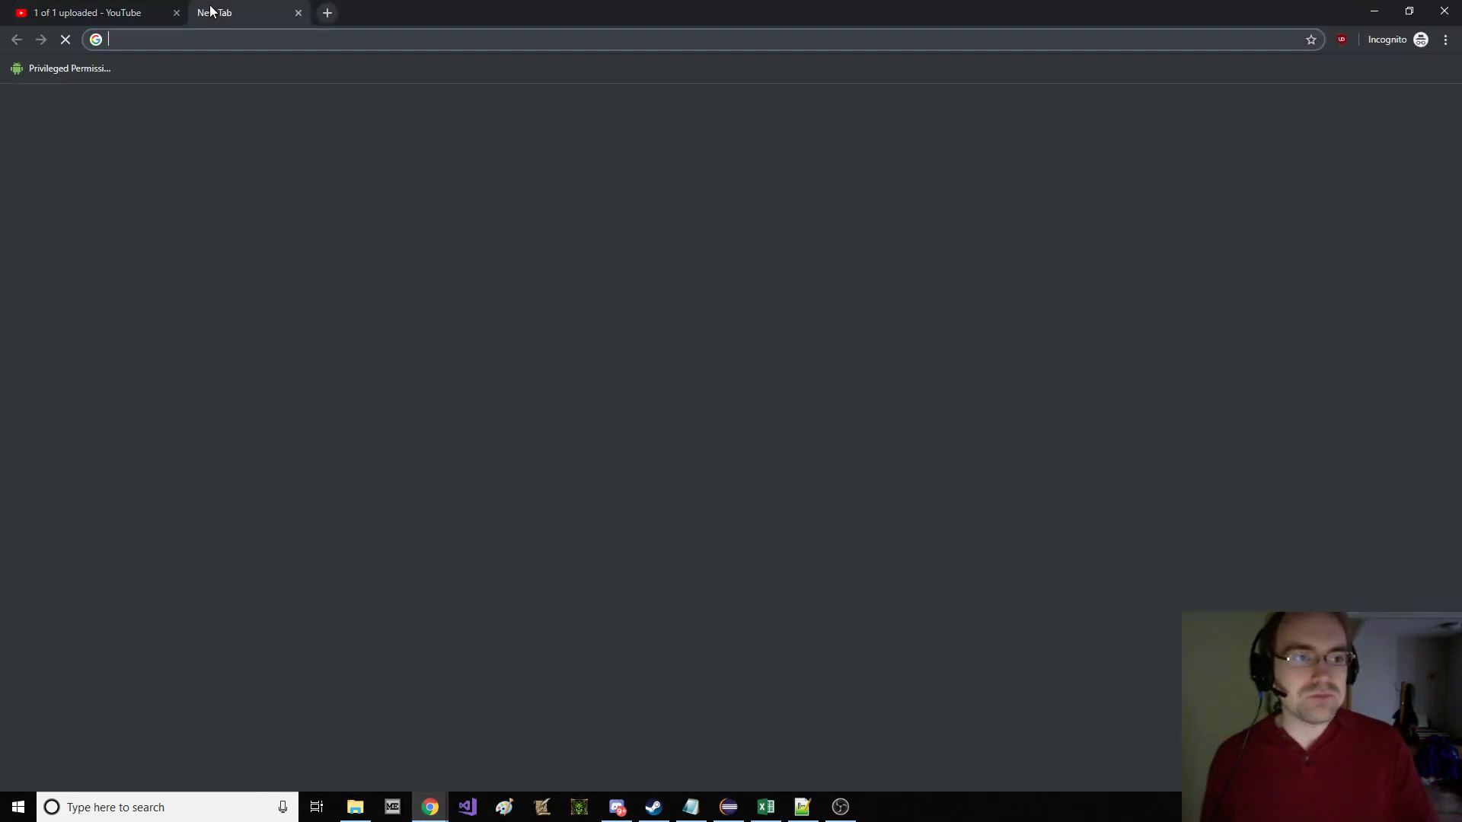
text(cat )
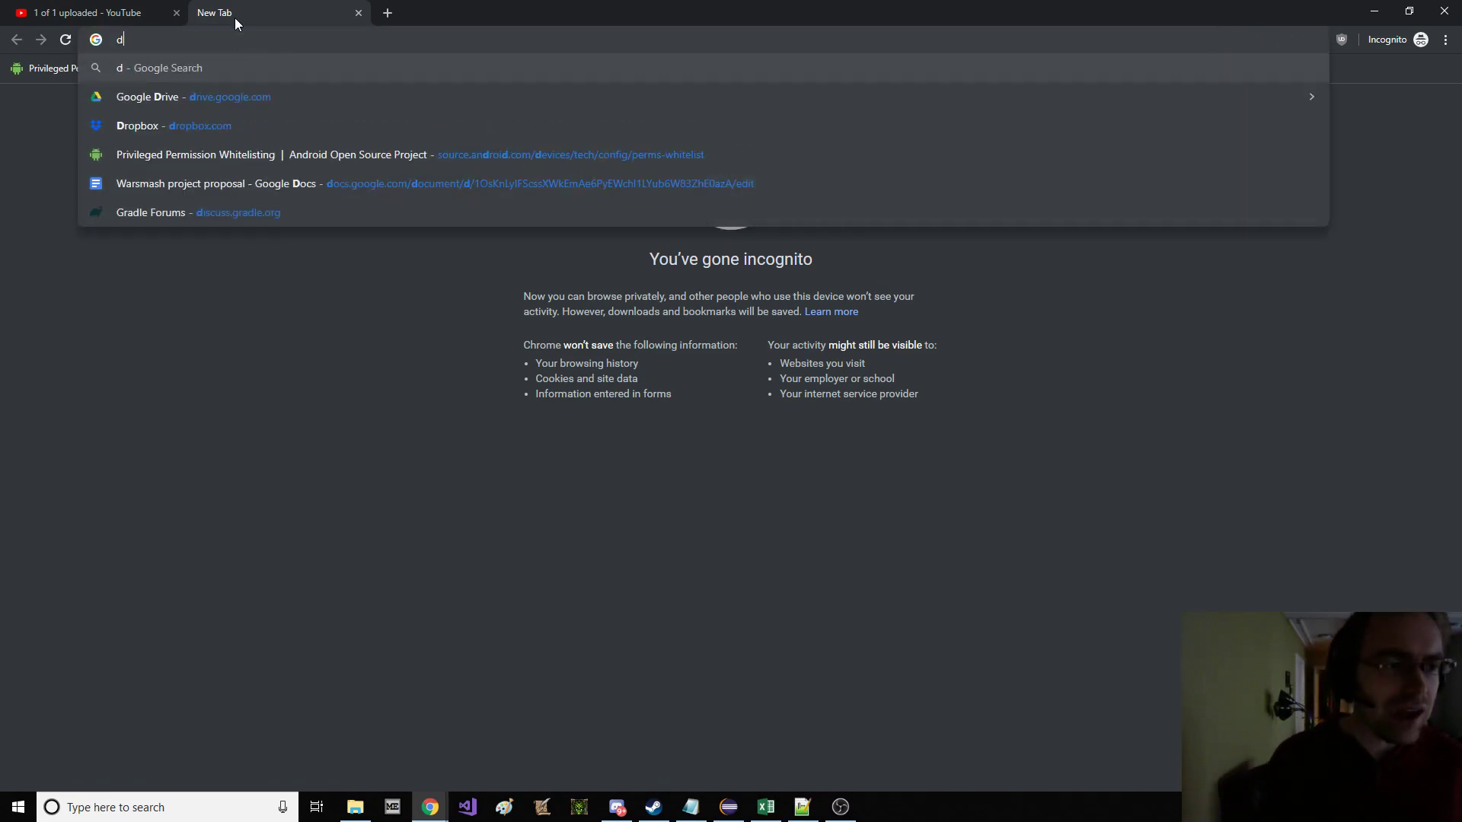
text(meme)
key(Return)
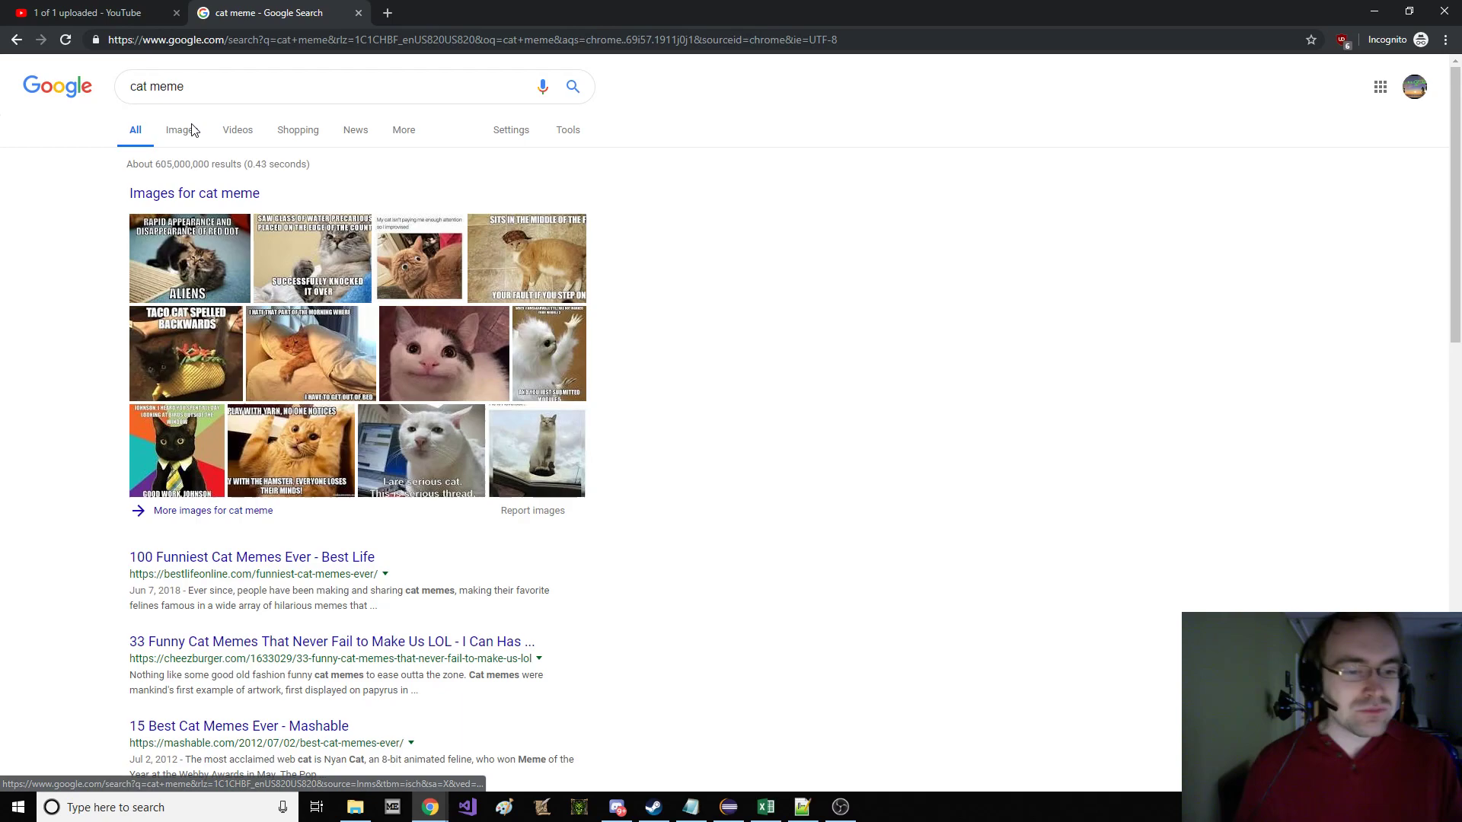
- Open the Polite Cat picture in the image results and save it to Downloads as cat.jpg
click(473, 361)
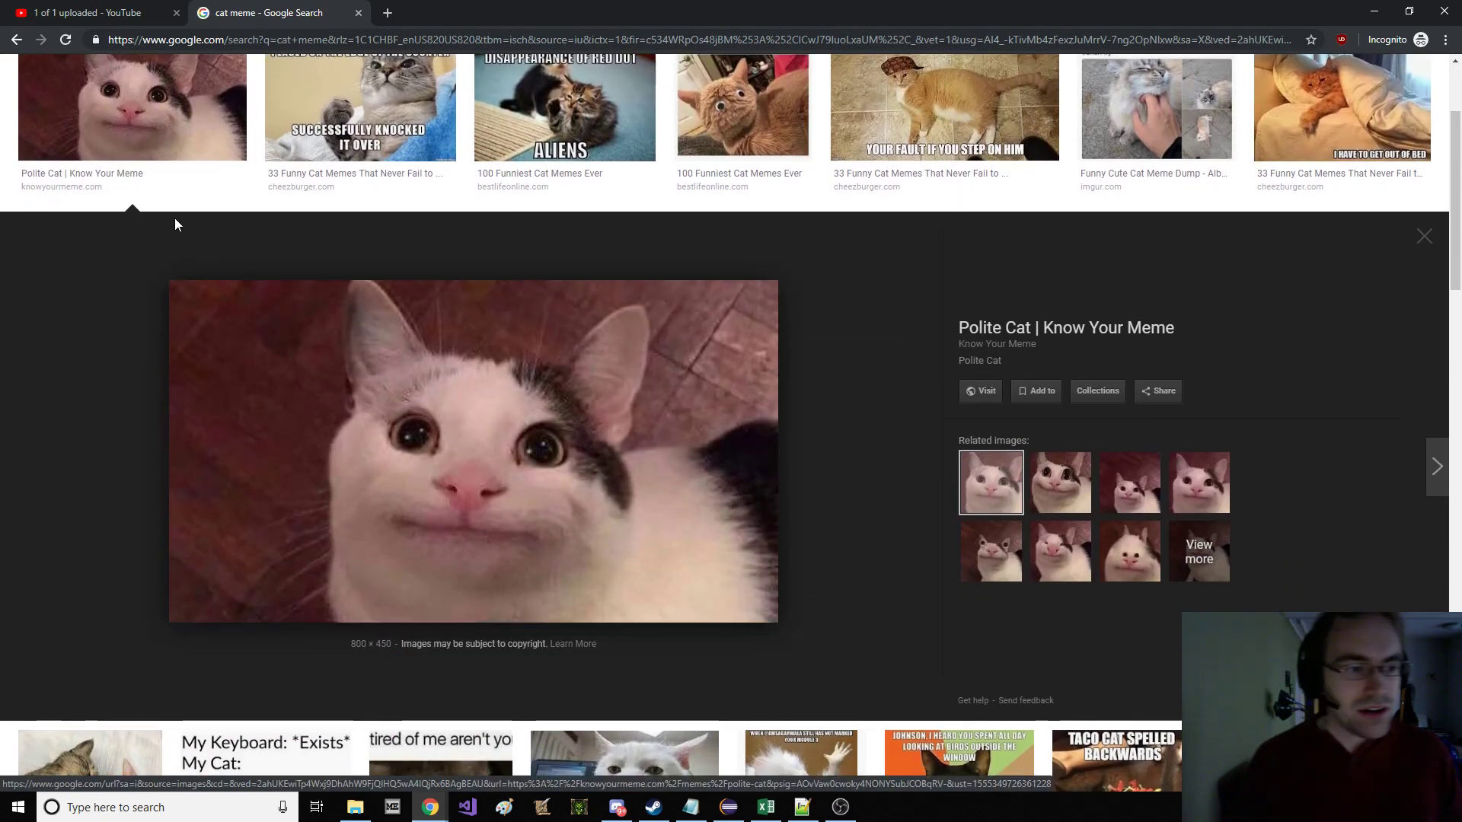
right_click(597, 406)
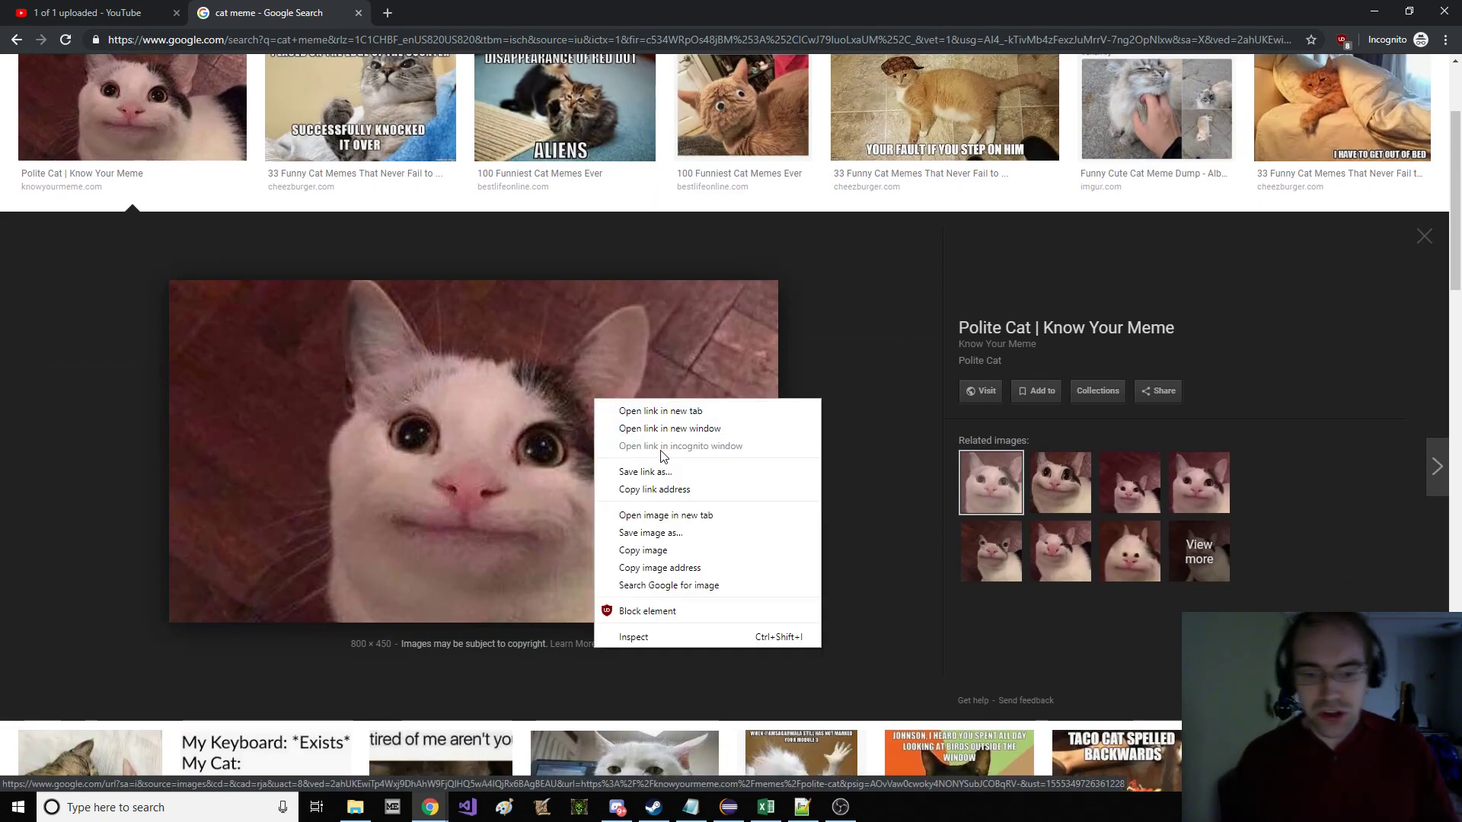
click(622, 533)
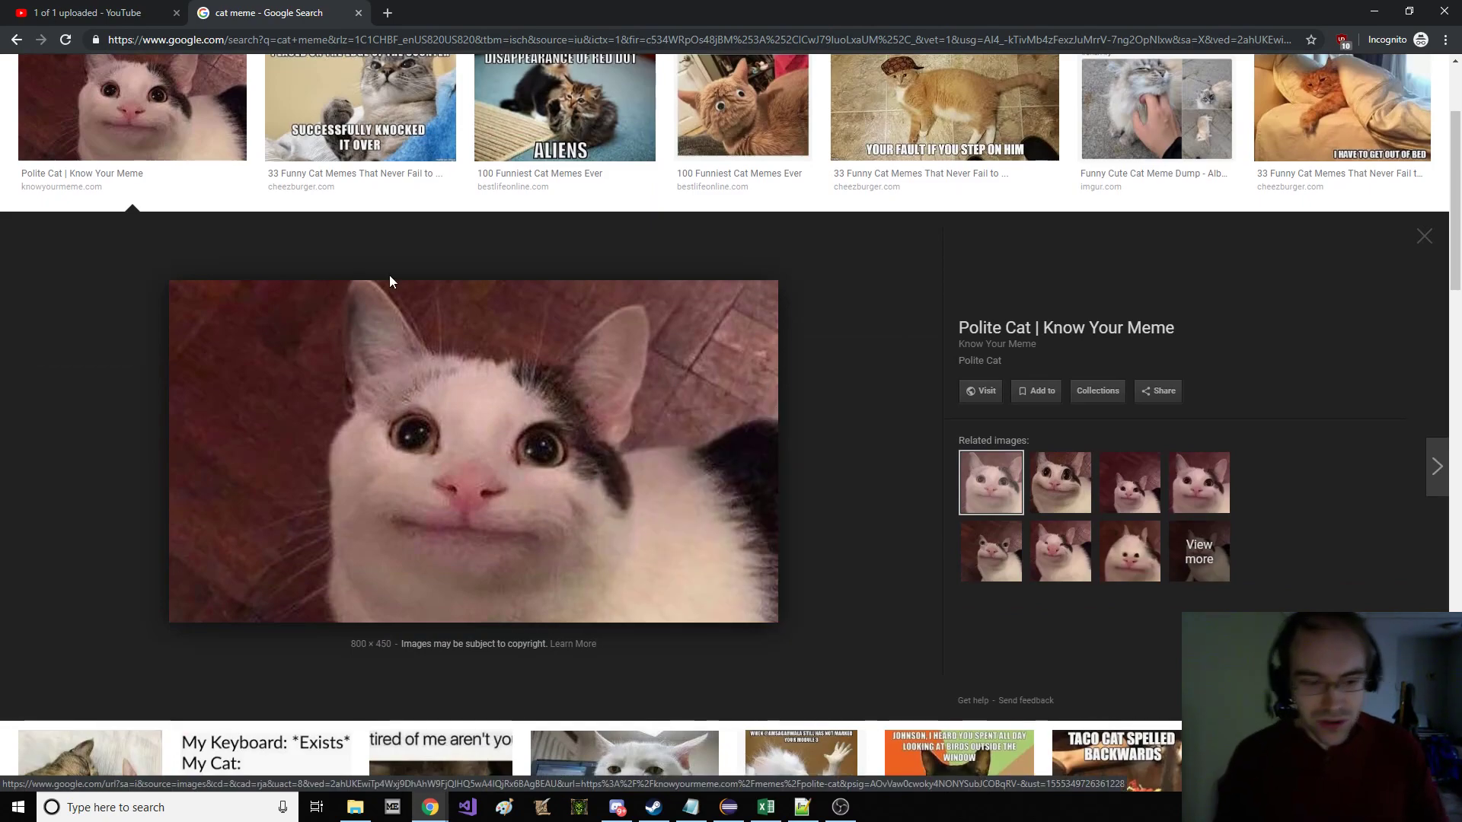
right_click(653, 336)
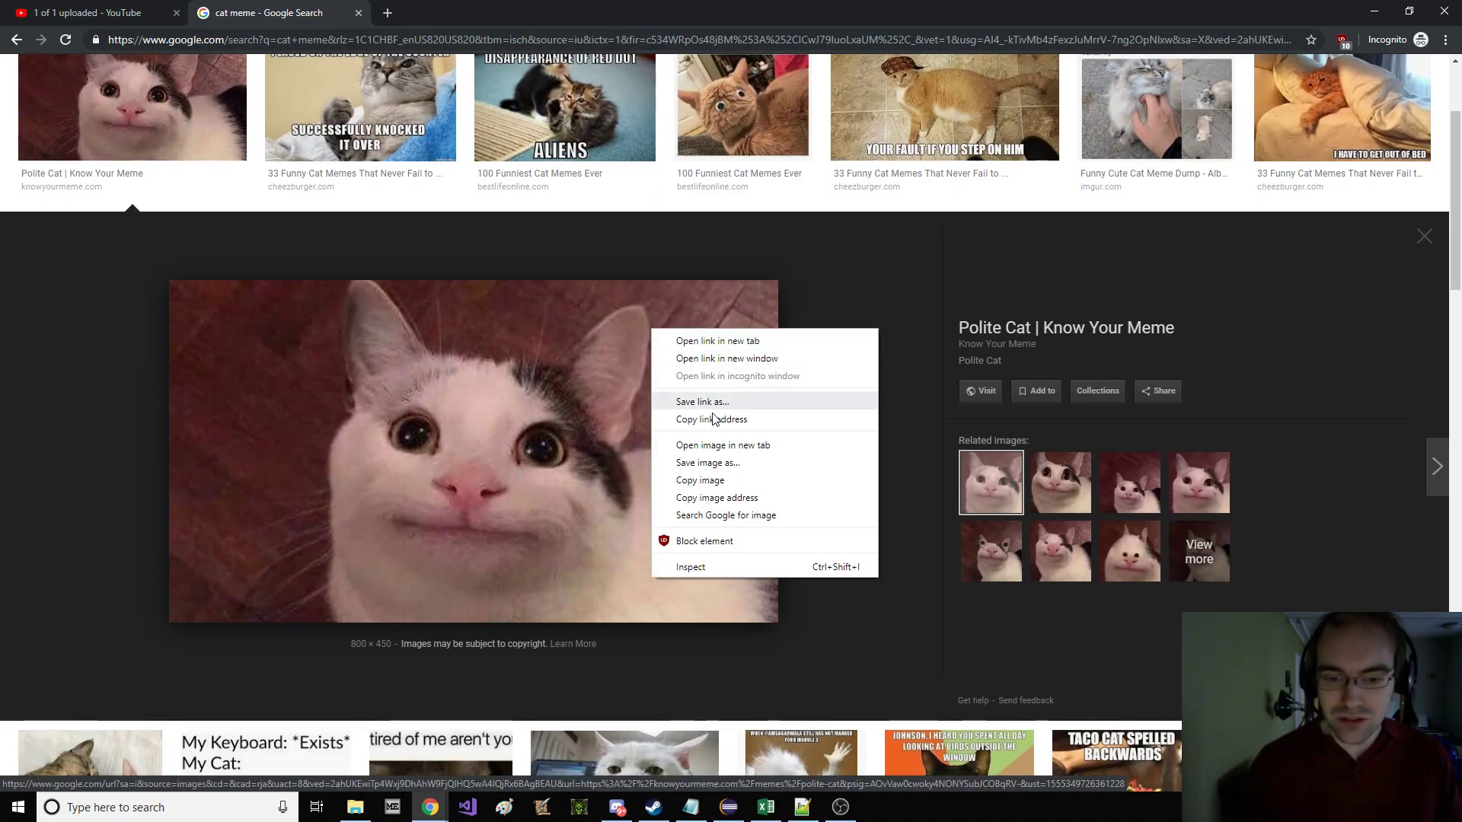
click(680, 461)
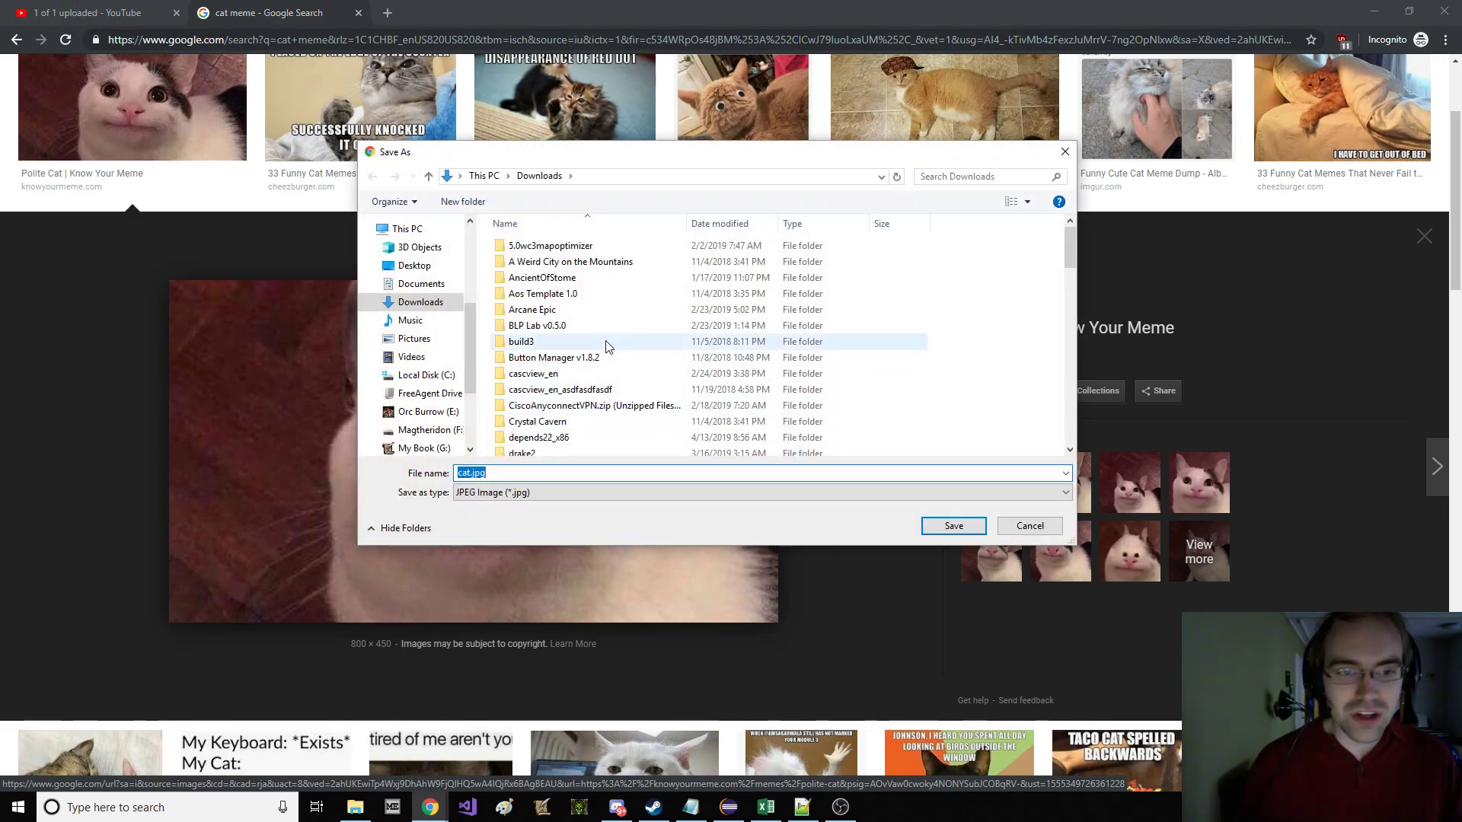
click(941, 527)
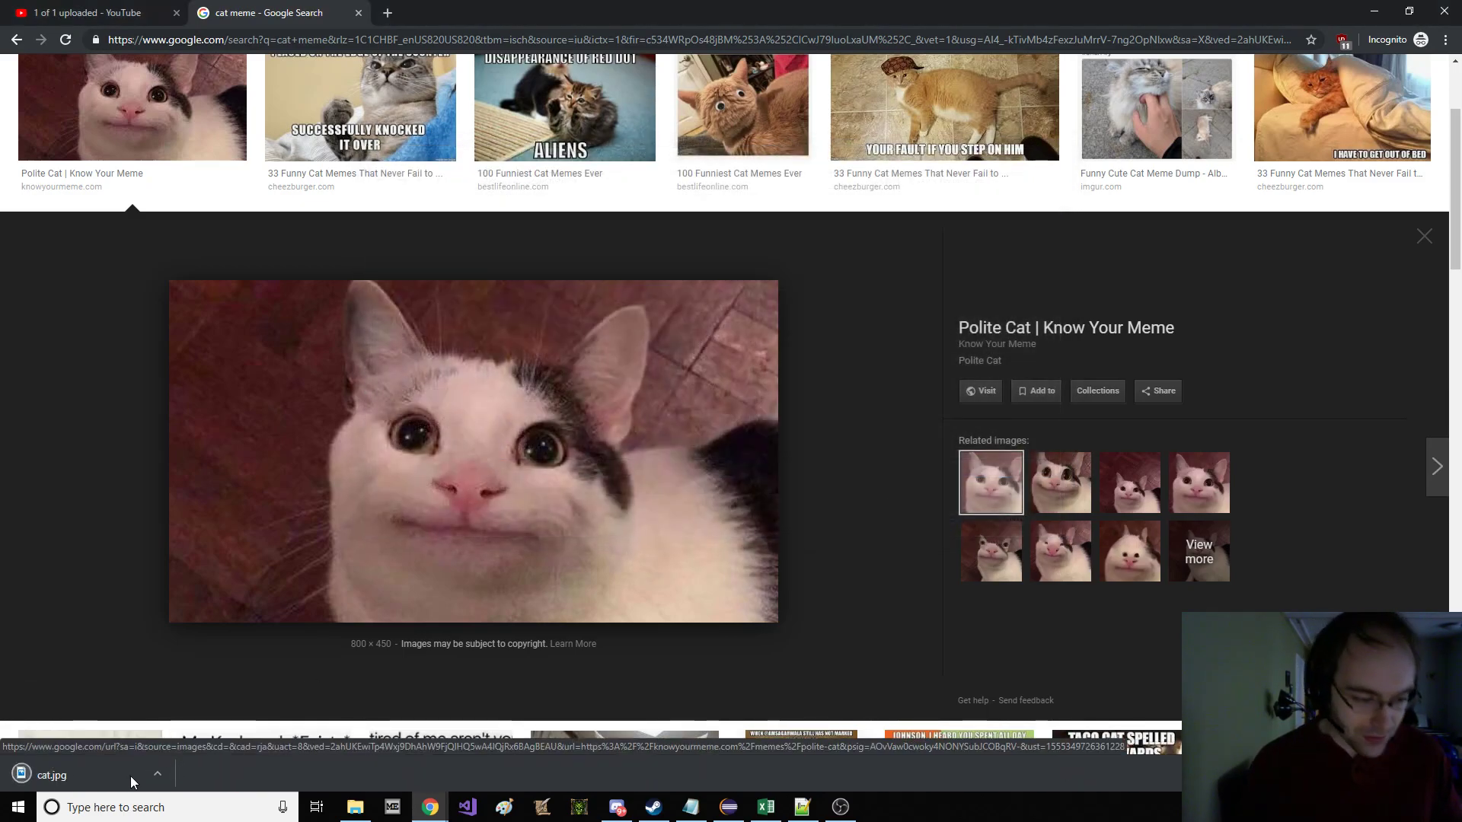
- Show the downloaded cat.jpg in its folder, view the picture and close the viewer
click(157, 774)
click(200, 722)
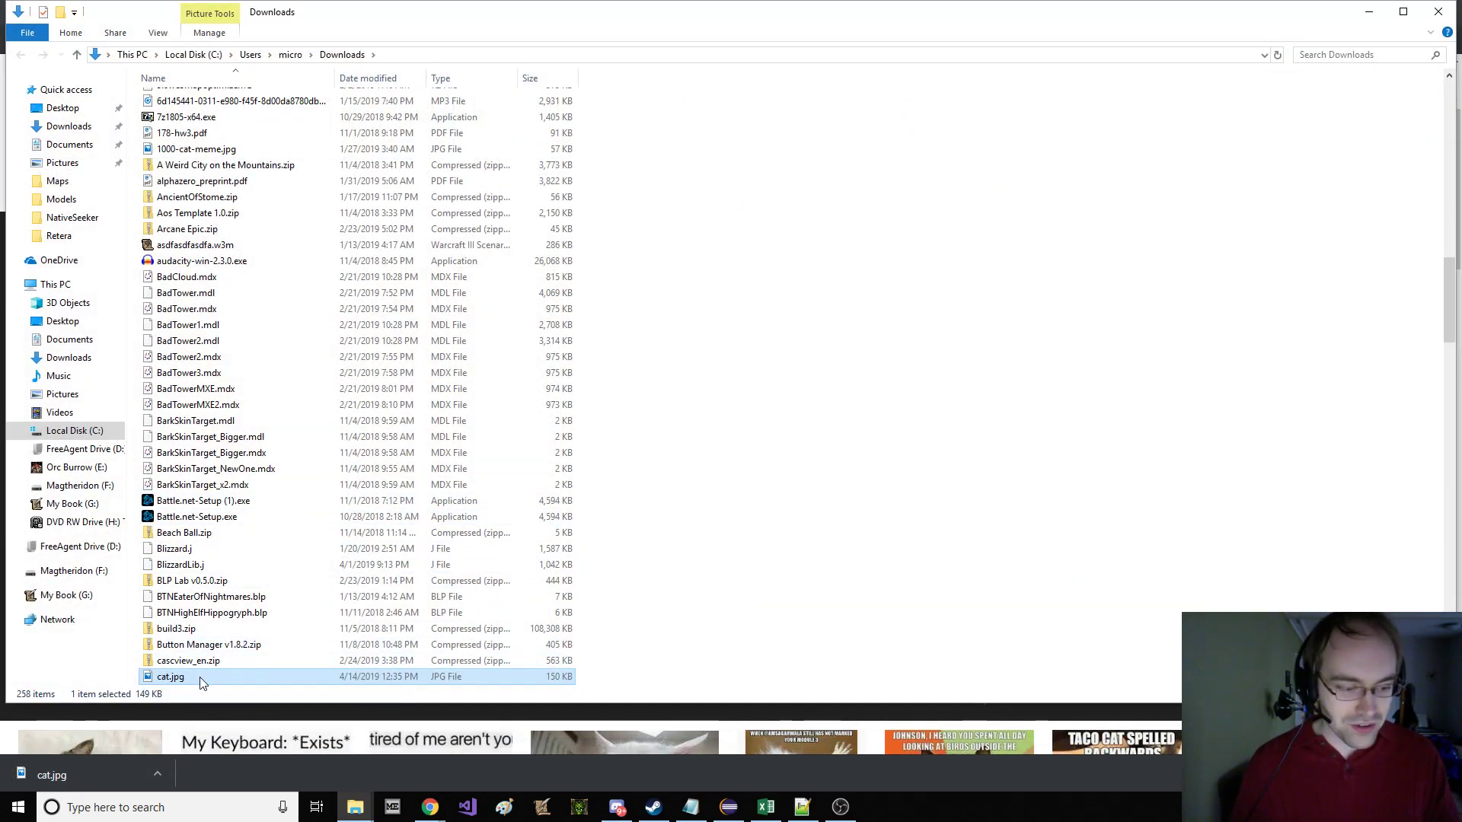
double_click(202, 682)
key(alt+F4)
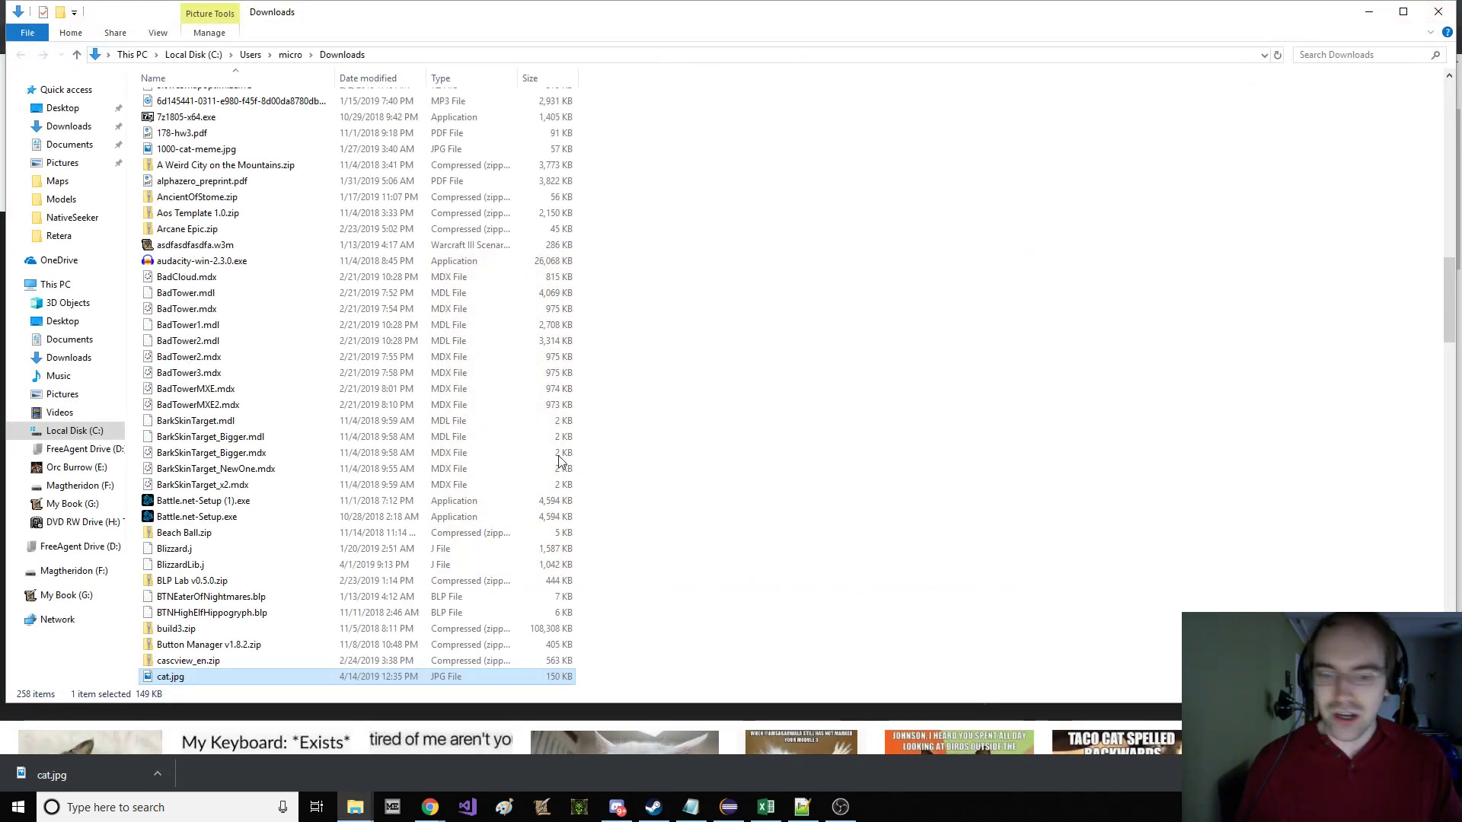
- Copy cat.jpg from Downloads and create a ProtectingMaps folder in Documents\Warcraft III\Maps
click(188, 678)
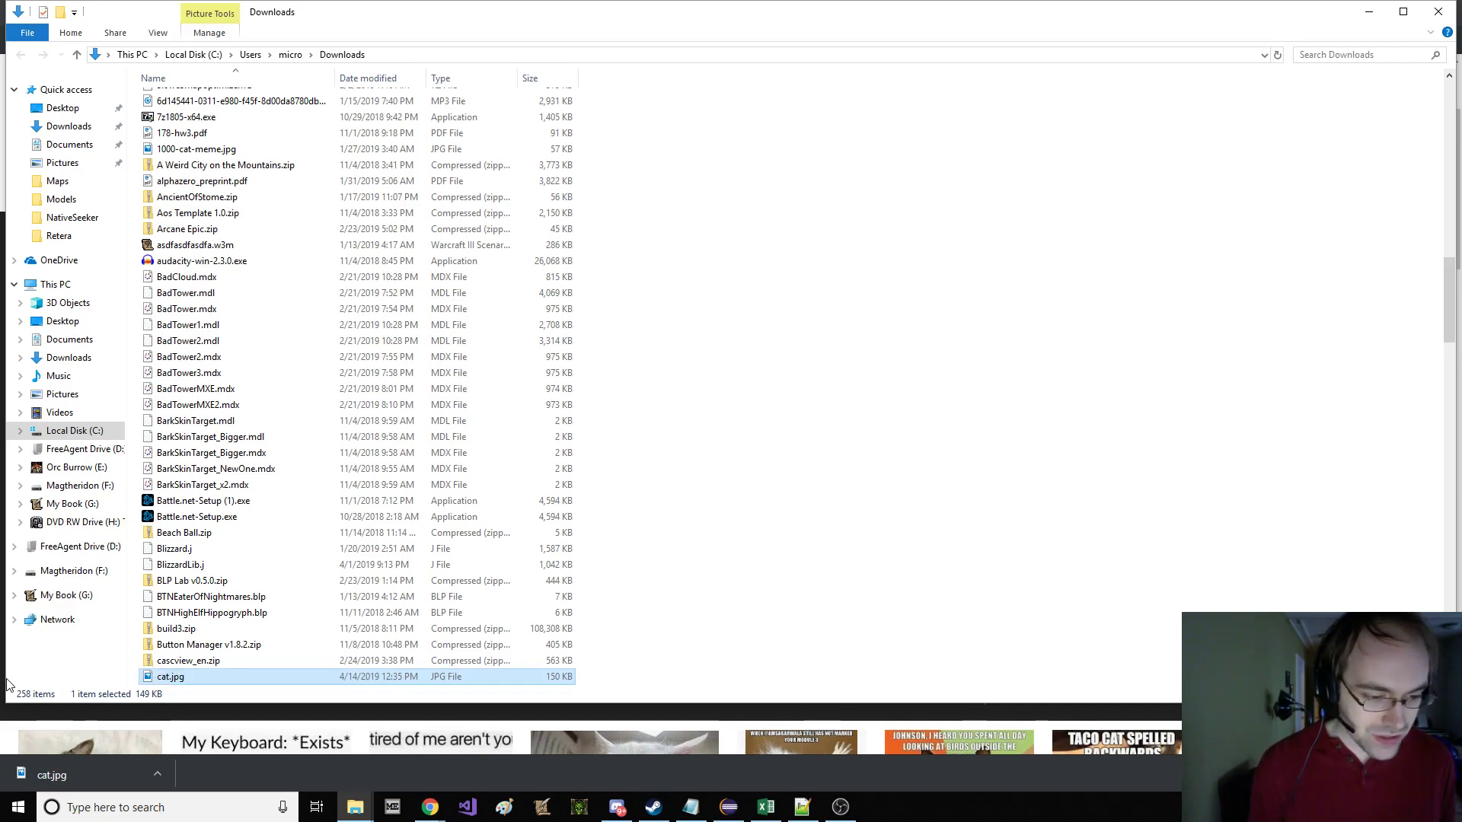
click(66, 338)
scroll(282, 301, down, 10)
click(222, 325)
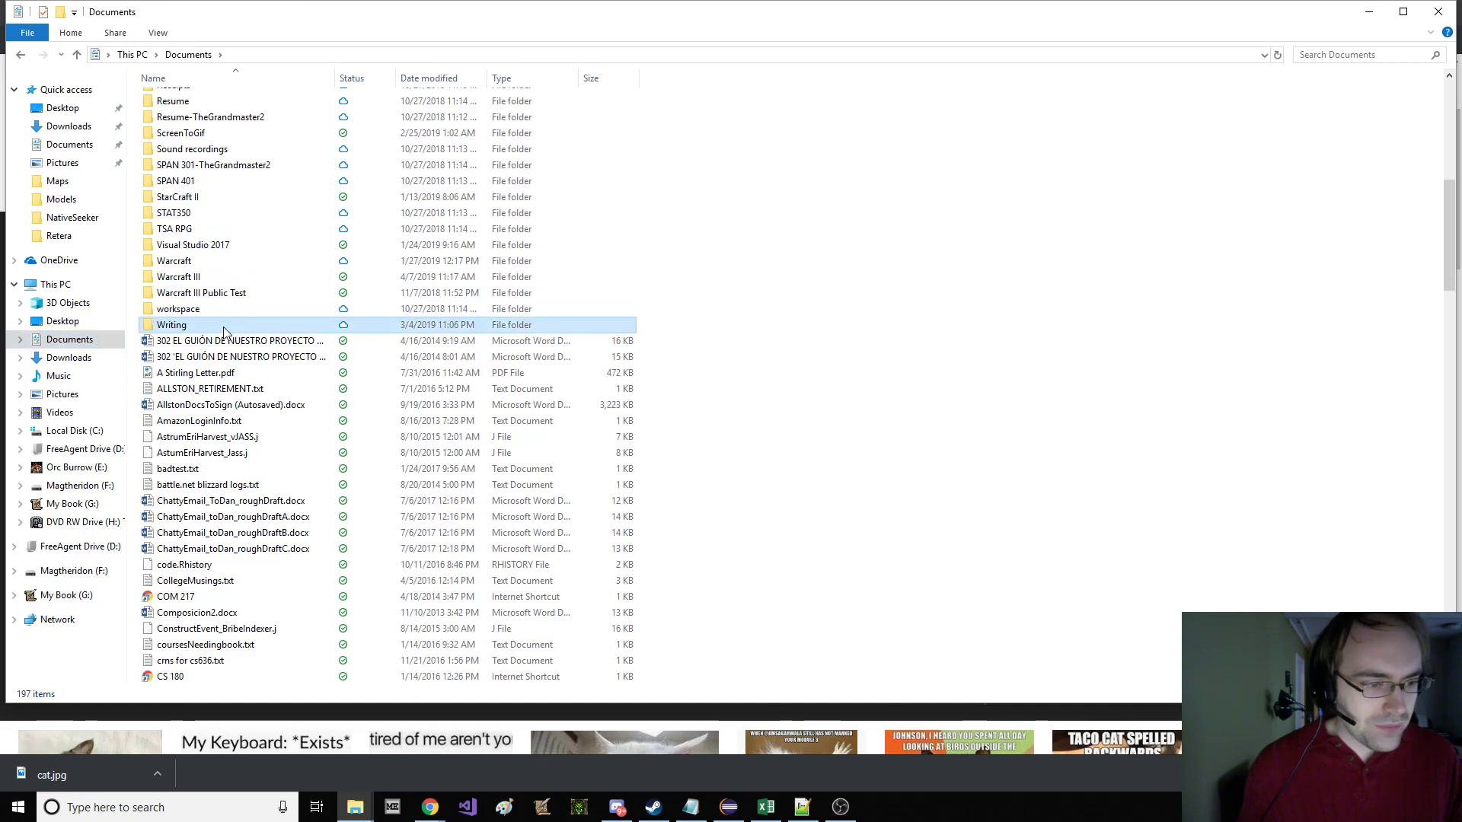
double_click(220, 279)
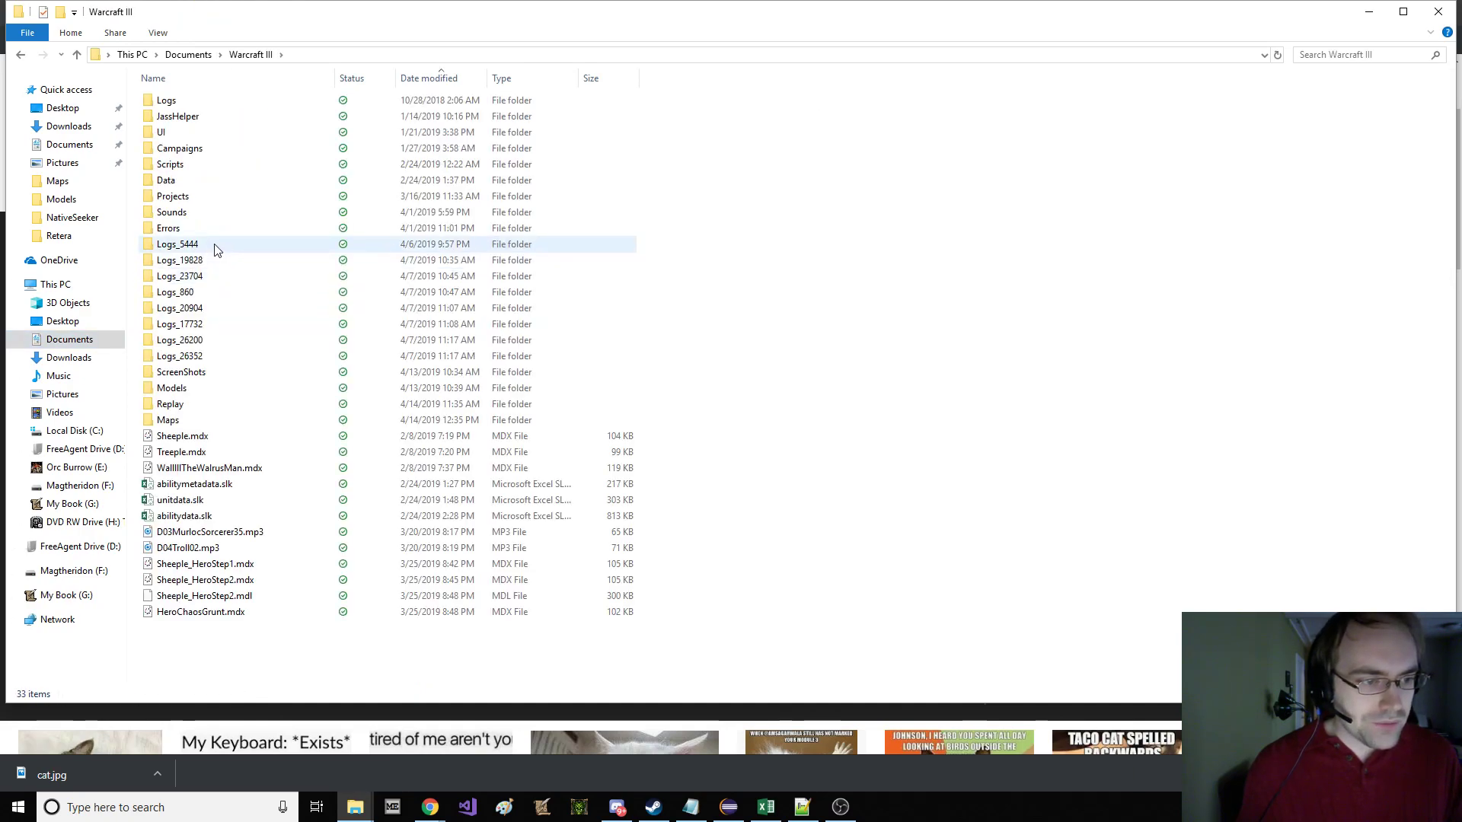
double_click(171, 420)
right_click(953, 225)
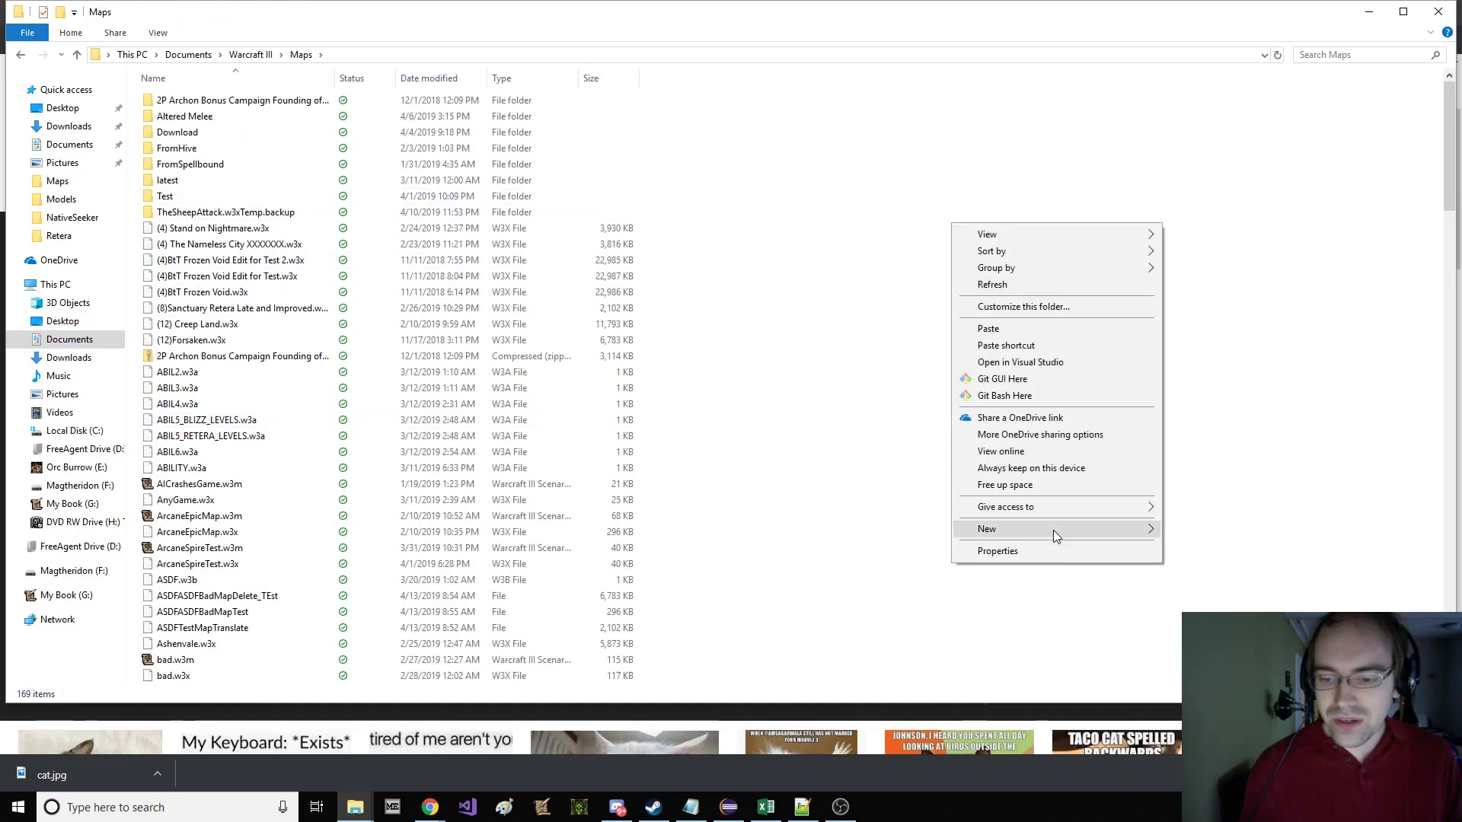
mouse_move(1053, 530)
click(1244, 523)
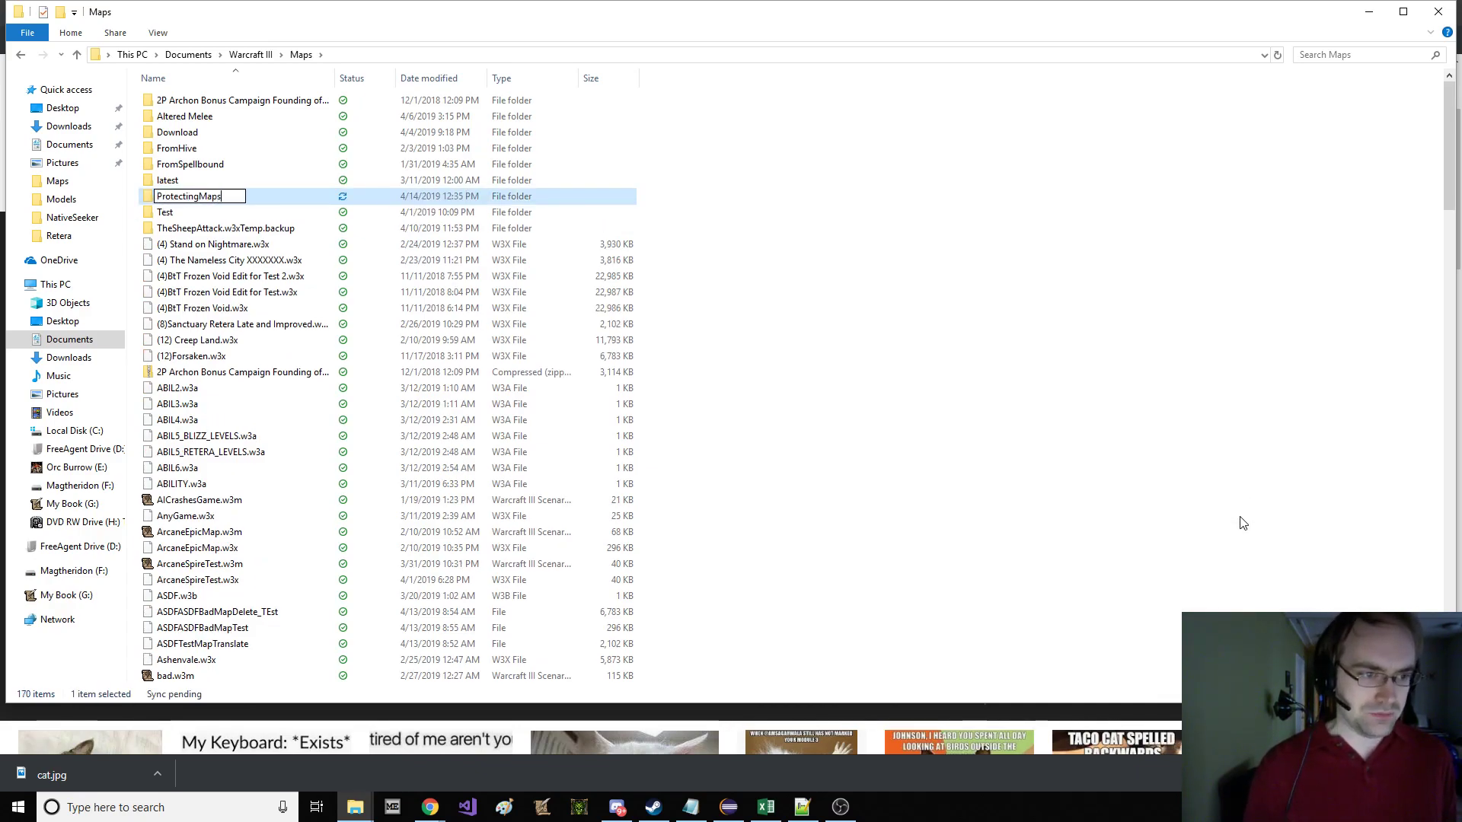
click(1243, 524)
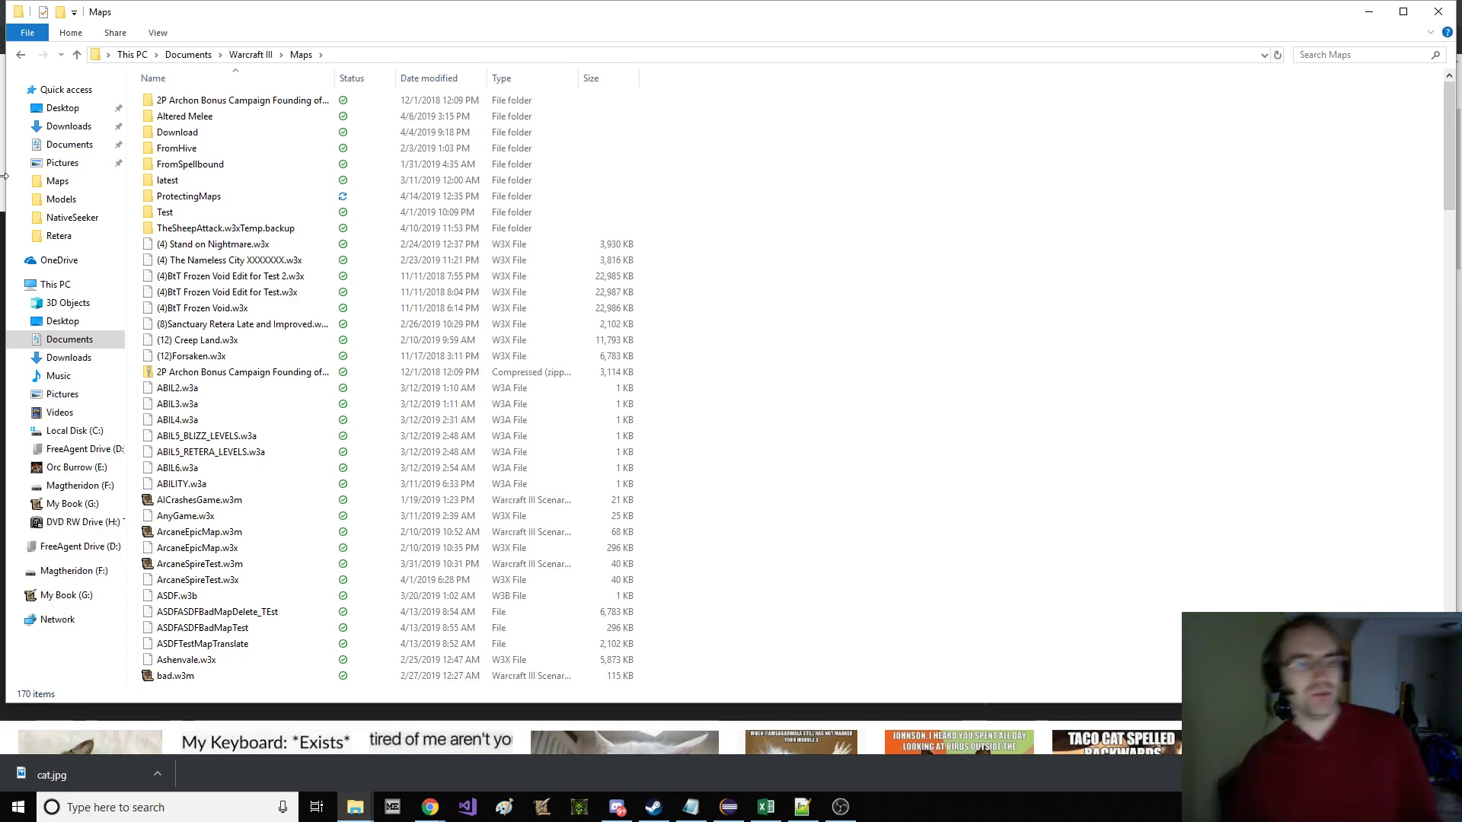
- Paste cat.jpg into the ProtectingMaps folder and rename it war3map.wtg, accepting the extension change
double_click(221, 197)
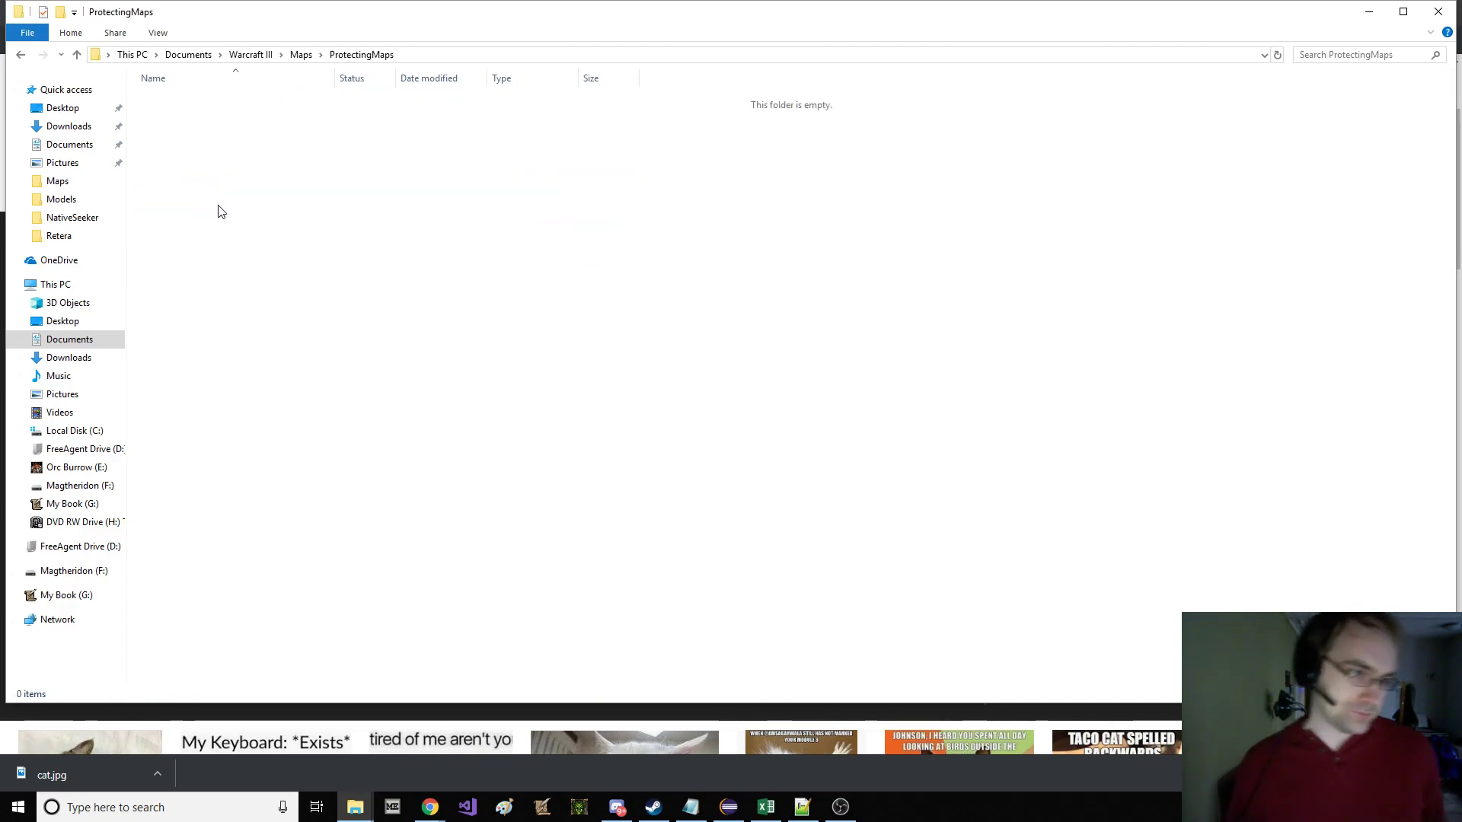
key(ctrl+v)
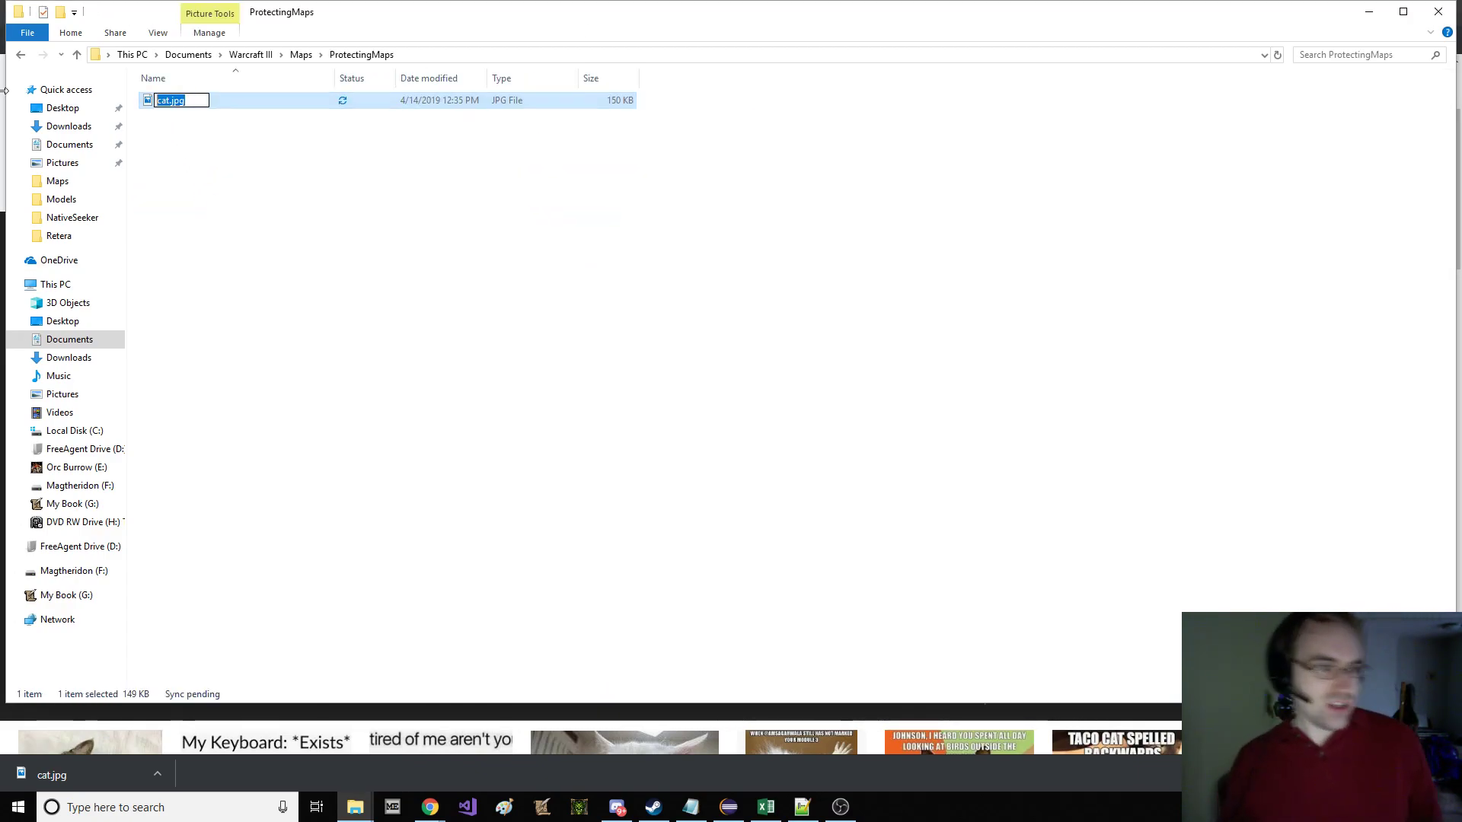
text(war3map.wt)
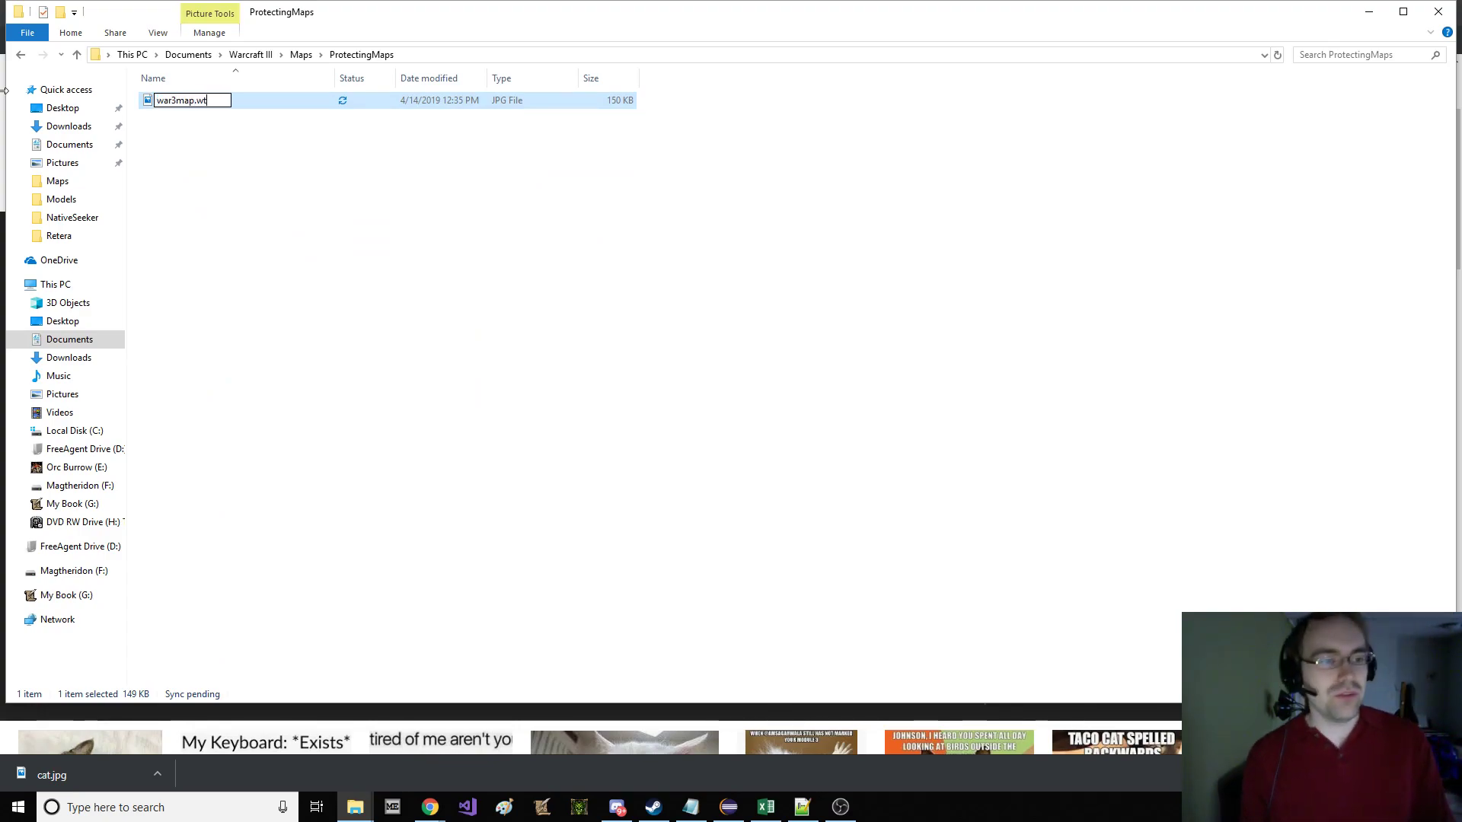
text(g)
key(Return)
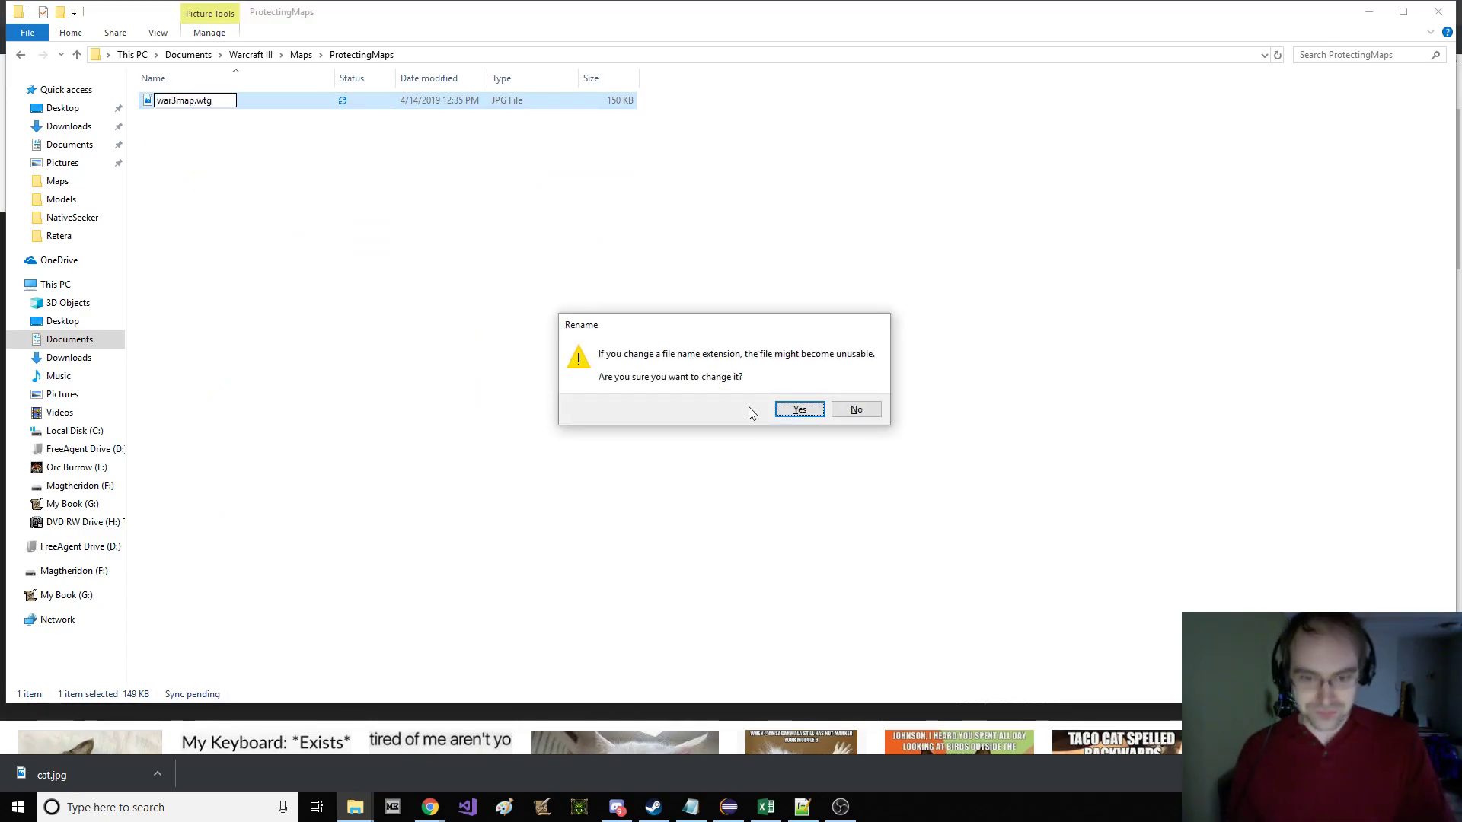
click(781, 411)
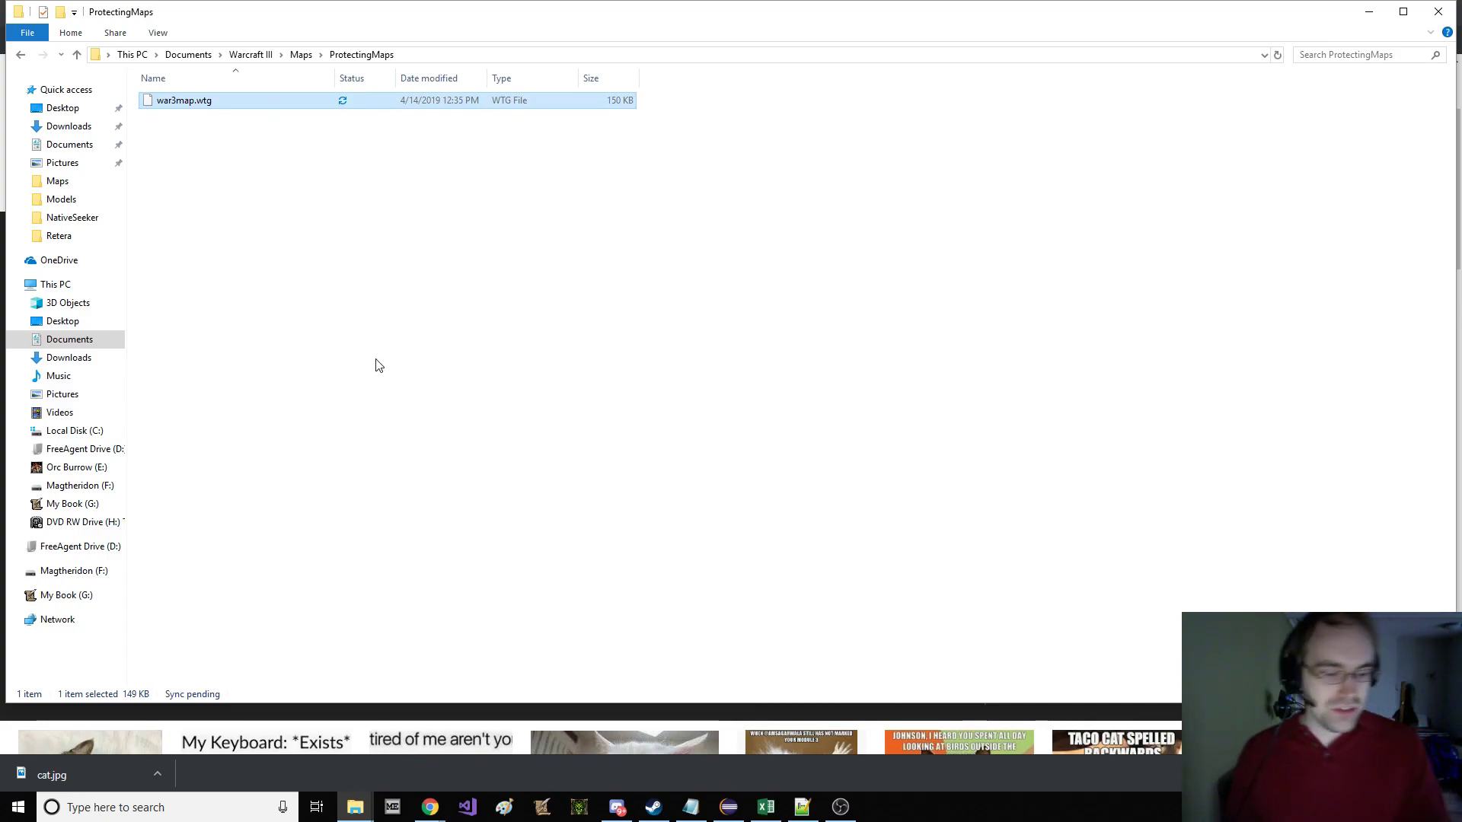
- Launch MPQEditor.exe from the mpqeditor_en\x64 folder in Downloads
click(69, 125)
scroll(342, 259, down, 10)
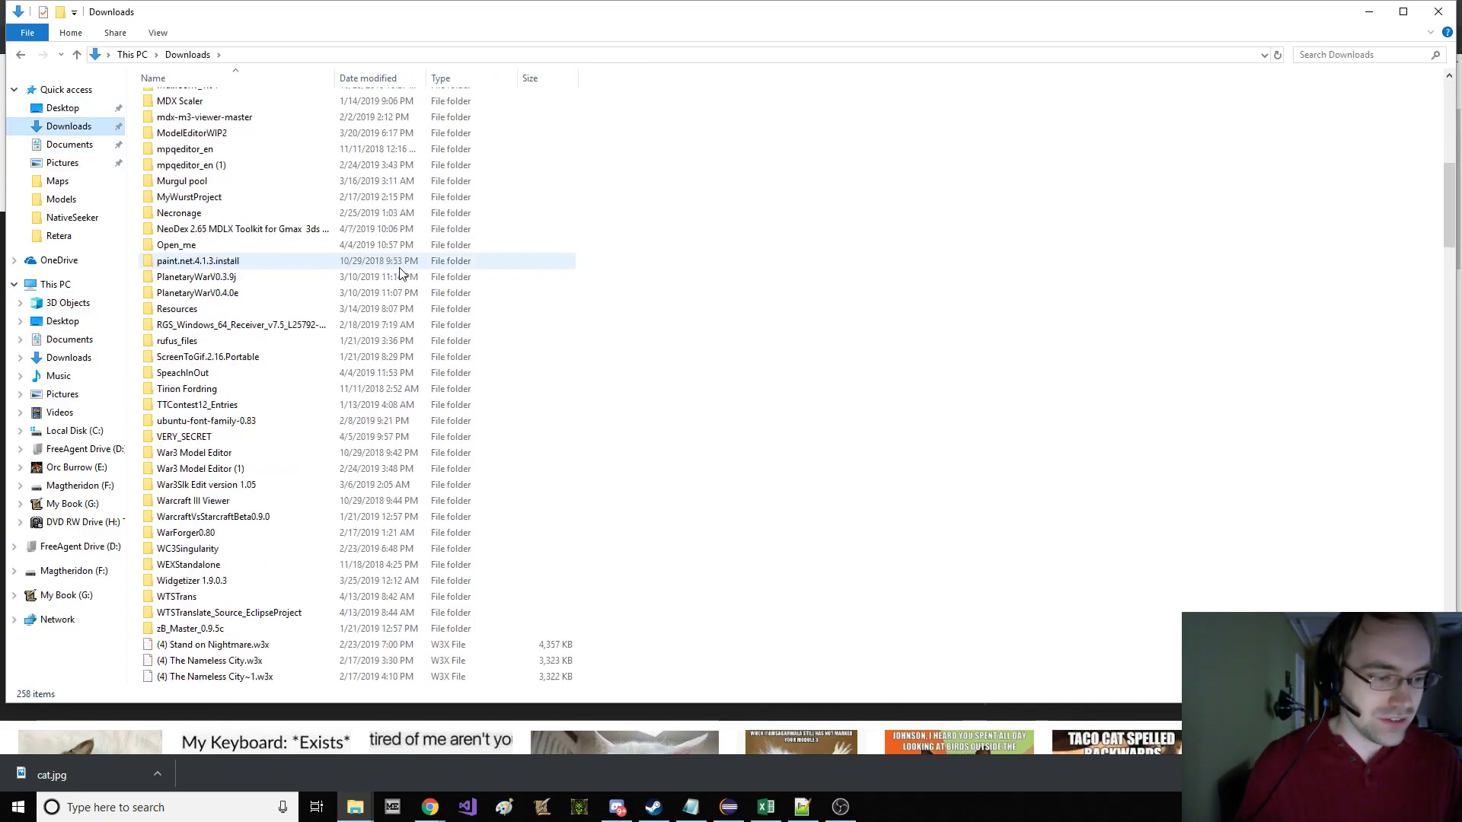
scroll(295, 244, up, 5)
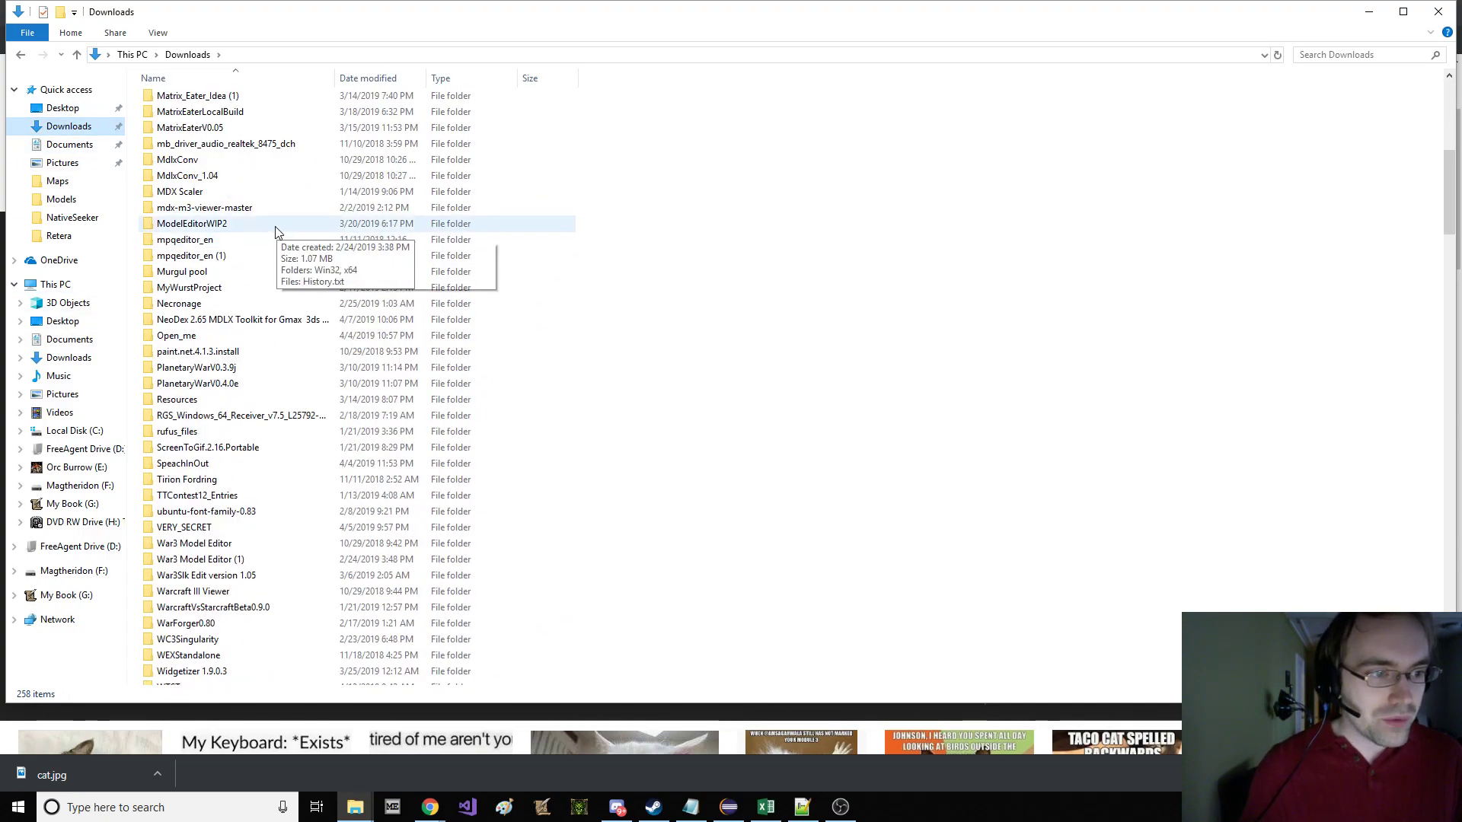
double_click(229, 233)
double_click(199, 118)
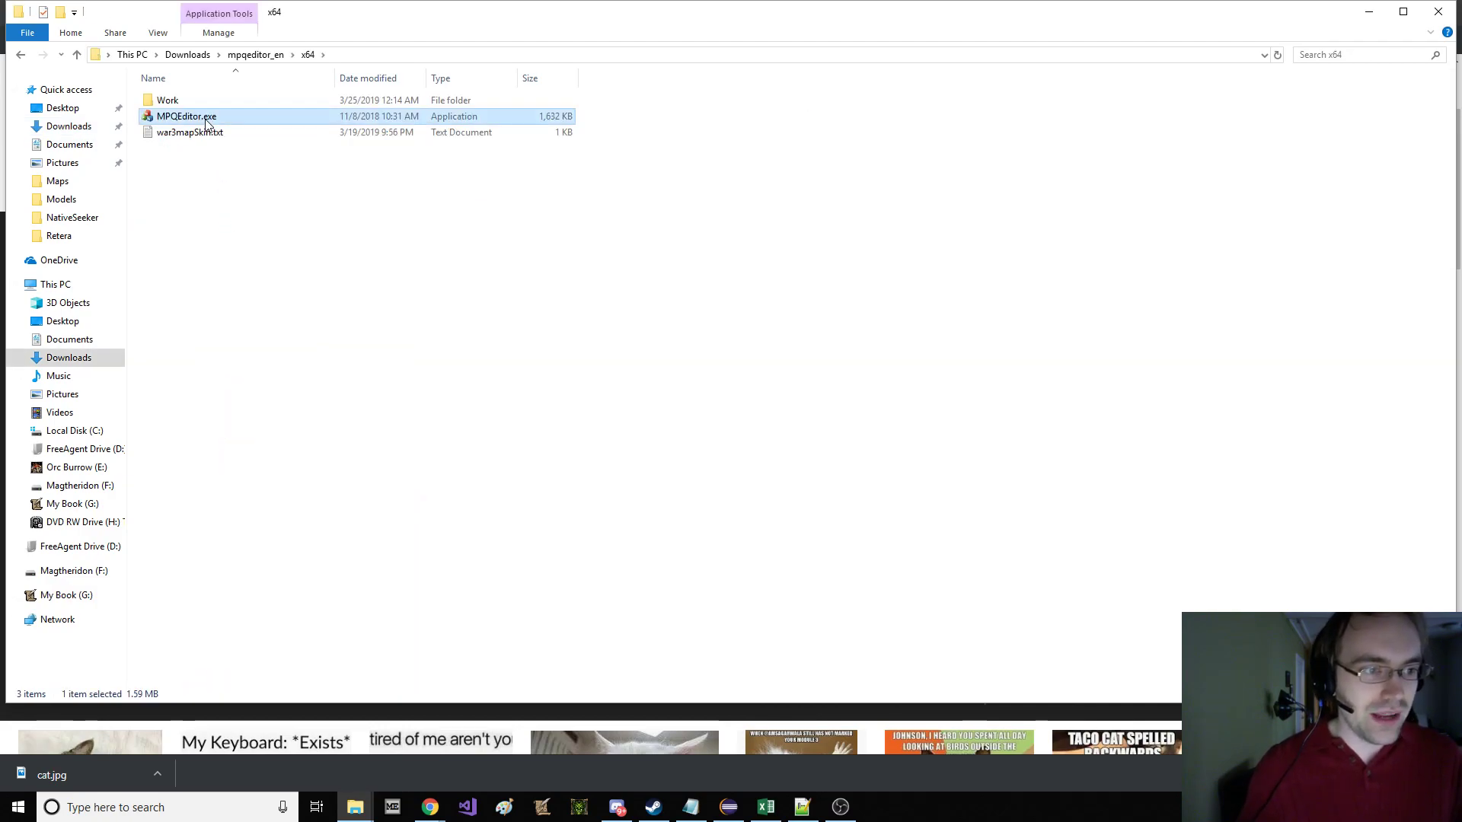
double_click(200, 118)
- Switch to Chrome, search Google for "mpq editor" and open the zezula.net download page
mouse_move(431, 807)
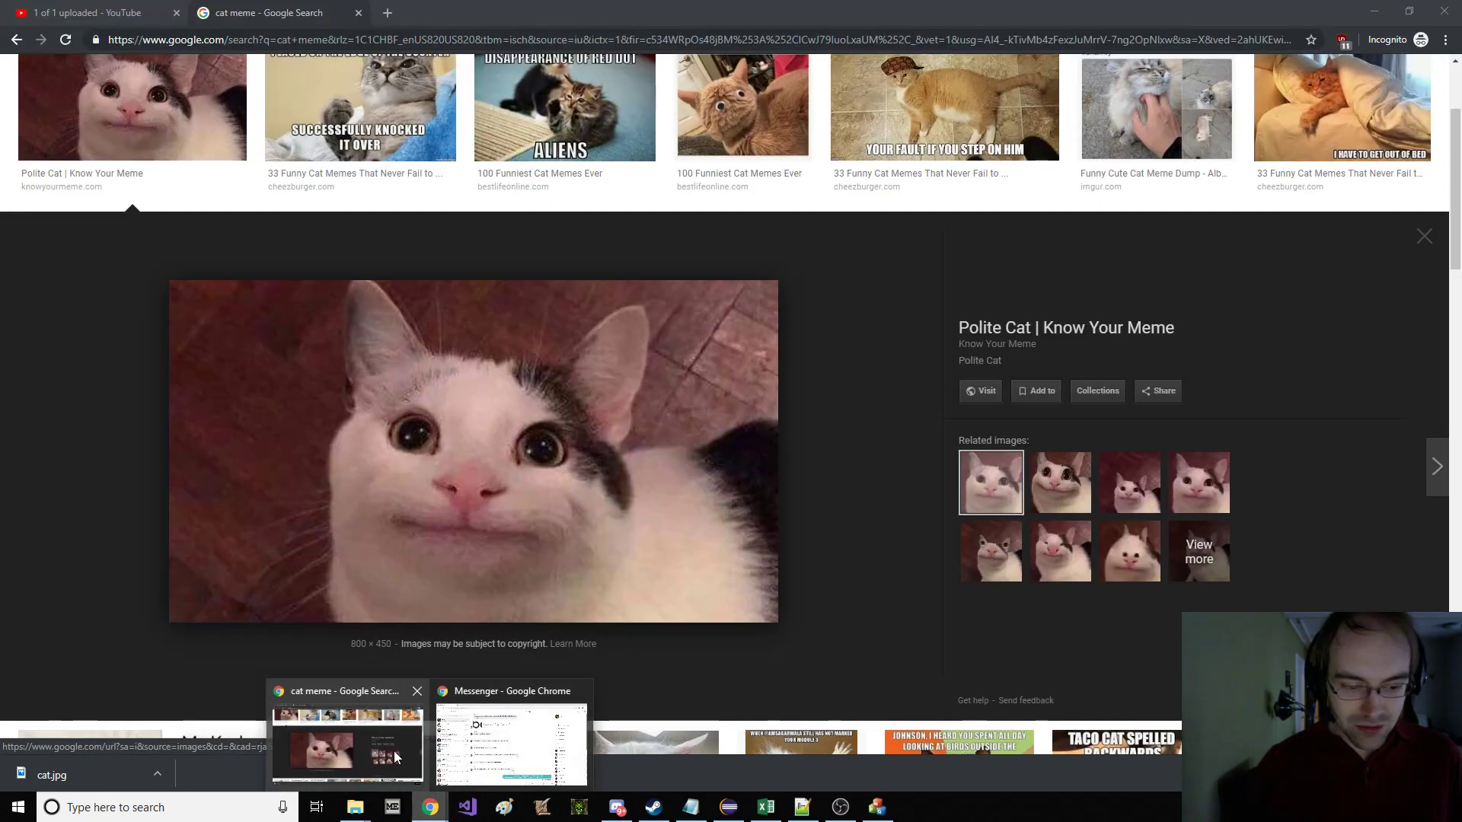
click(349, 744)
click(1184, 42)
text(mpq editor)
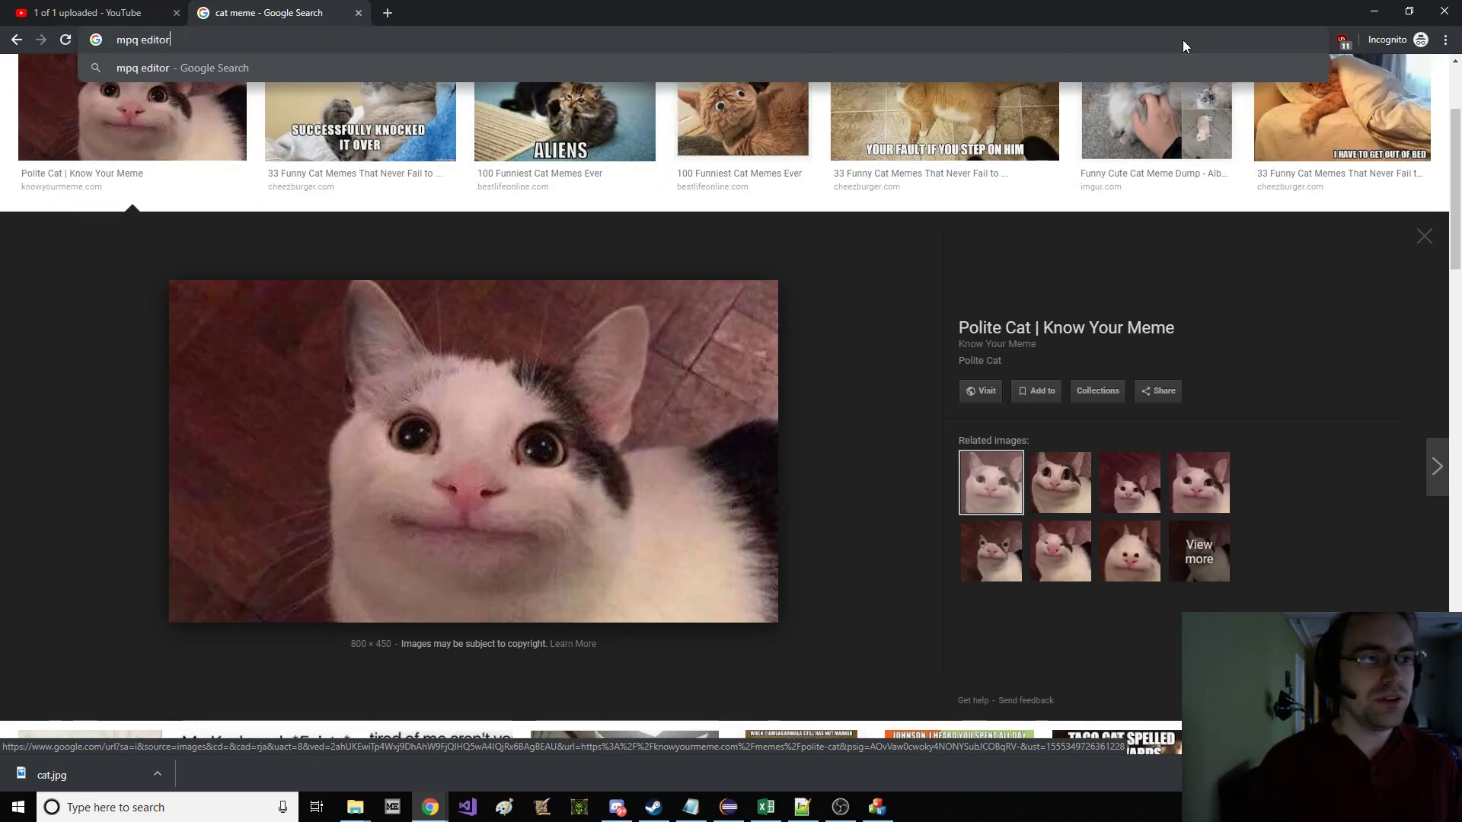
key(Return)
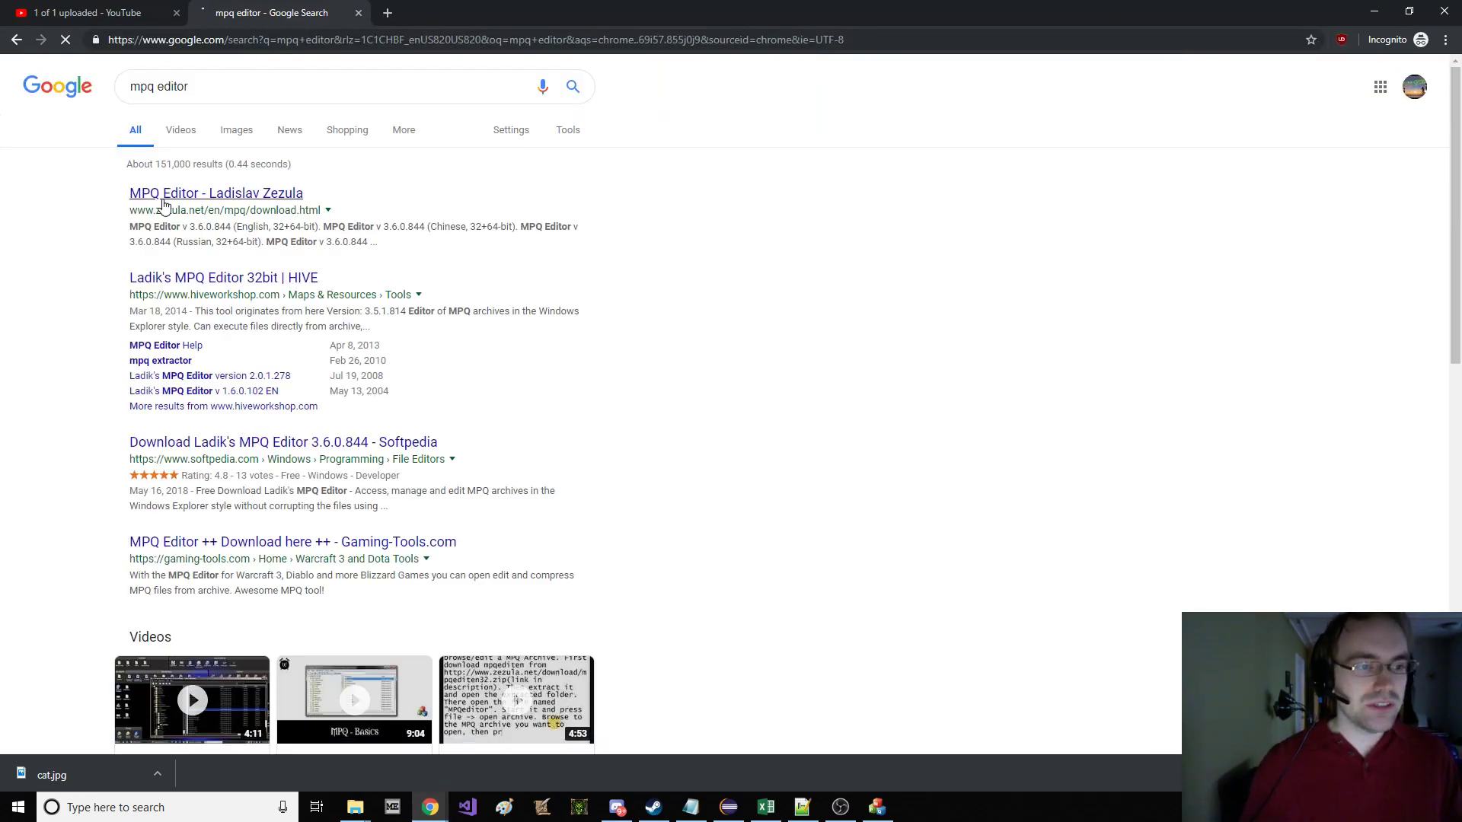
click(161, 195)
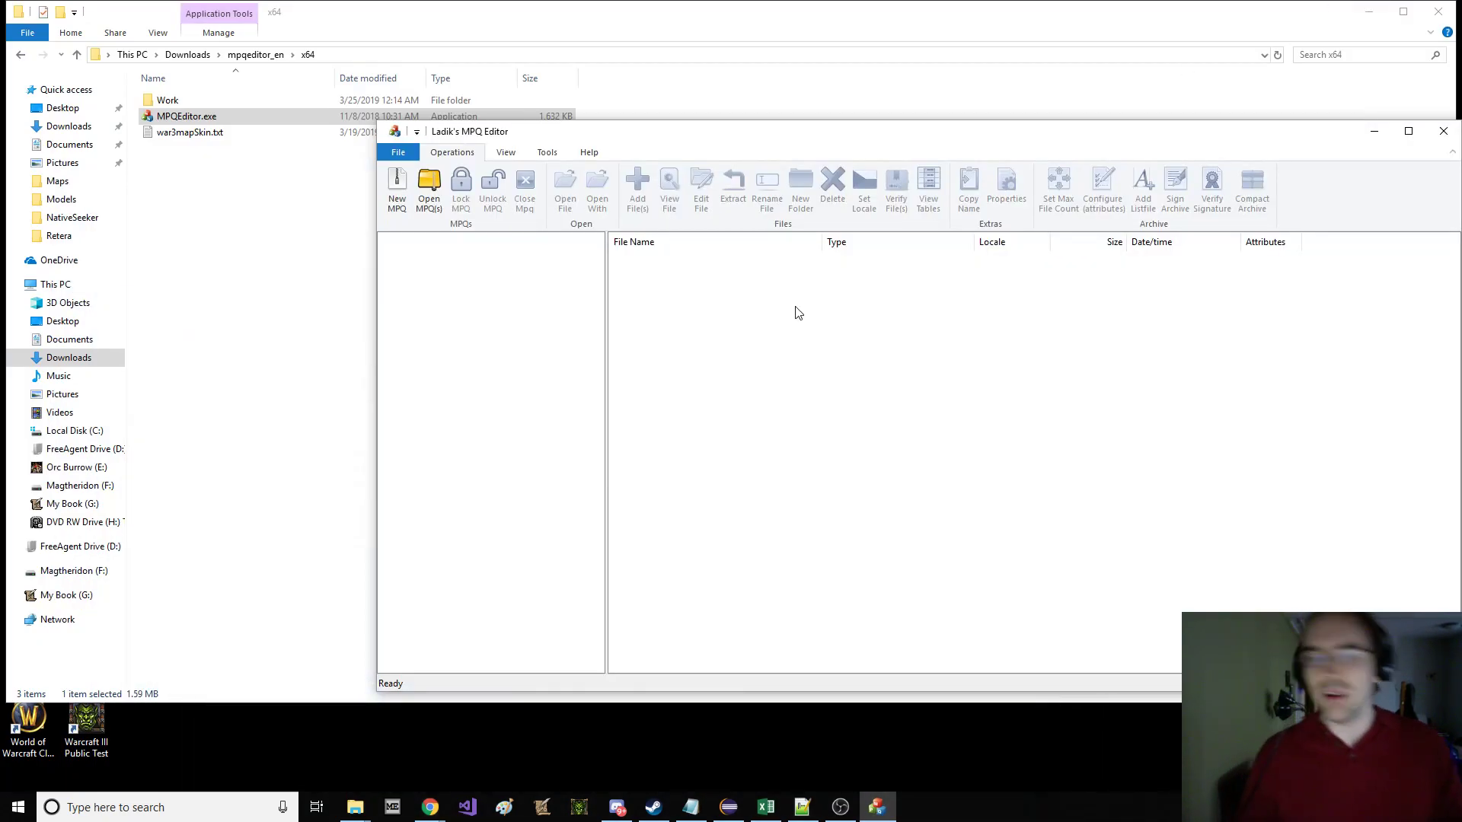
- In Ladik's MPQ Editor, open HAHAHAYouCantEditMe.w3x from the Warcraft III Maps folder with the default open options
click(397, 190)
key(Escape)
click(429, 190)
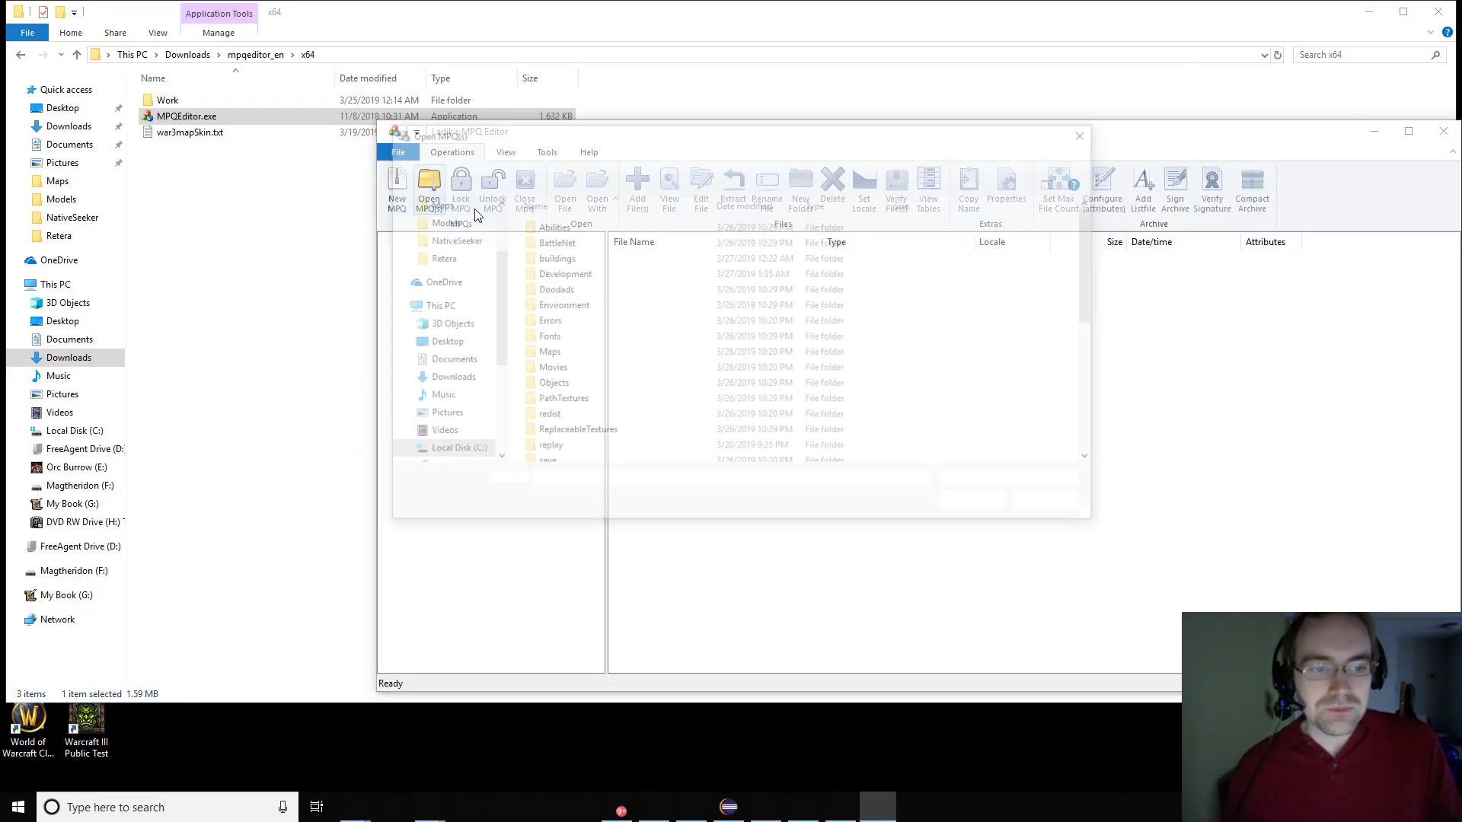
scroll(585, 278, down, 1)
scroll(442, 274, up, 3)
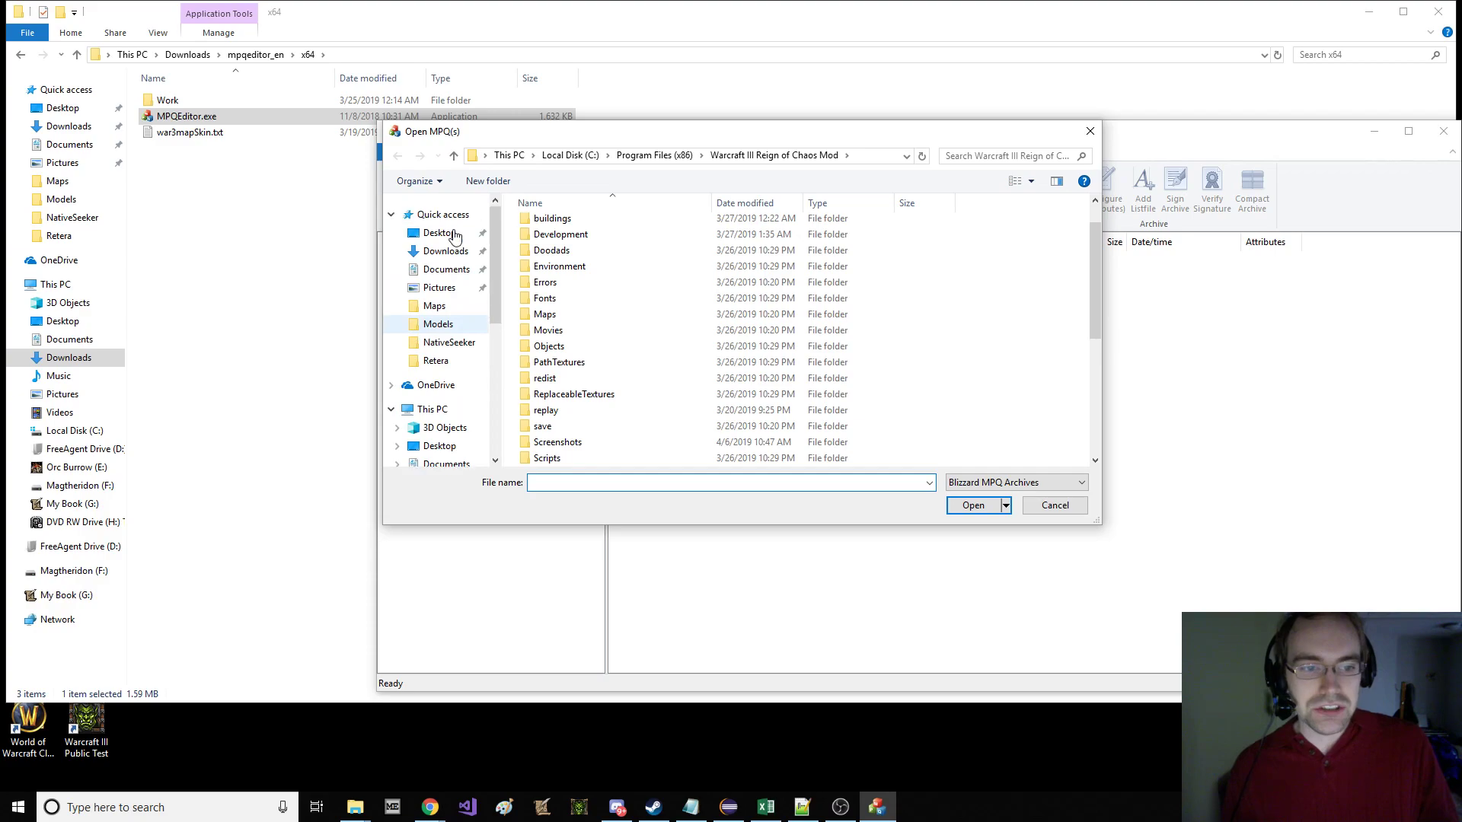
click(436, 276)
scroll(606, 327, down, 5)
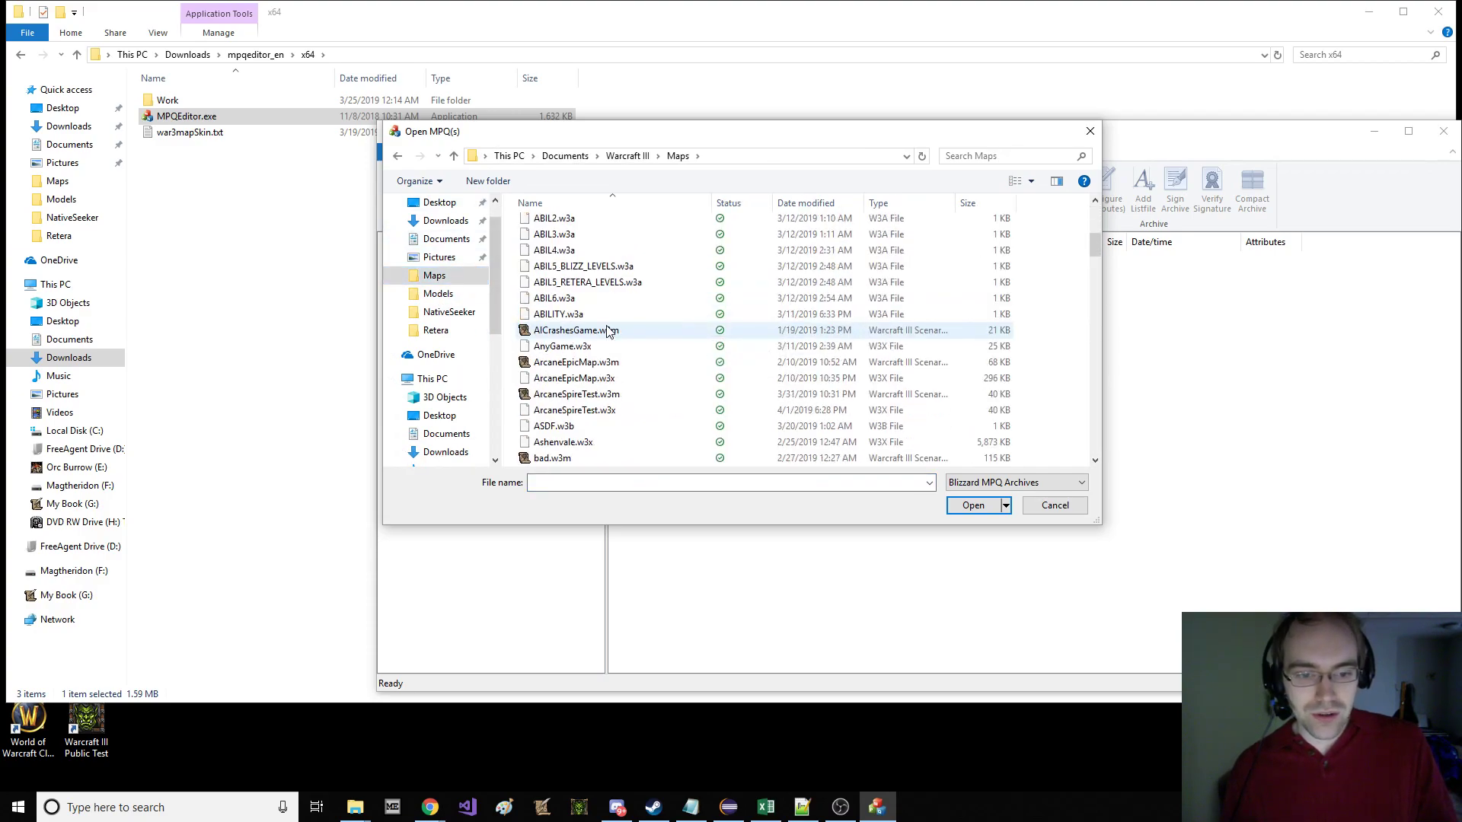
scroll(607, 330, up, 2)
scroll(609, 333, down, 4)
scroll(608, 333, down, 15)
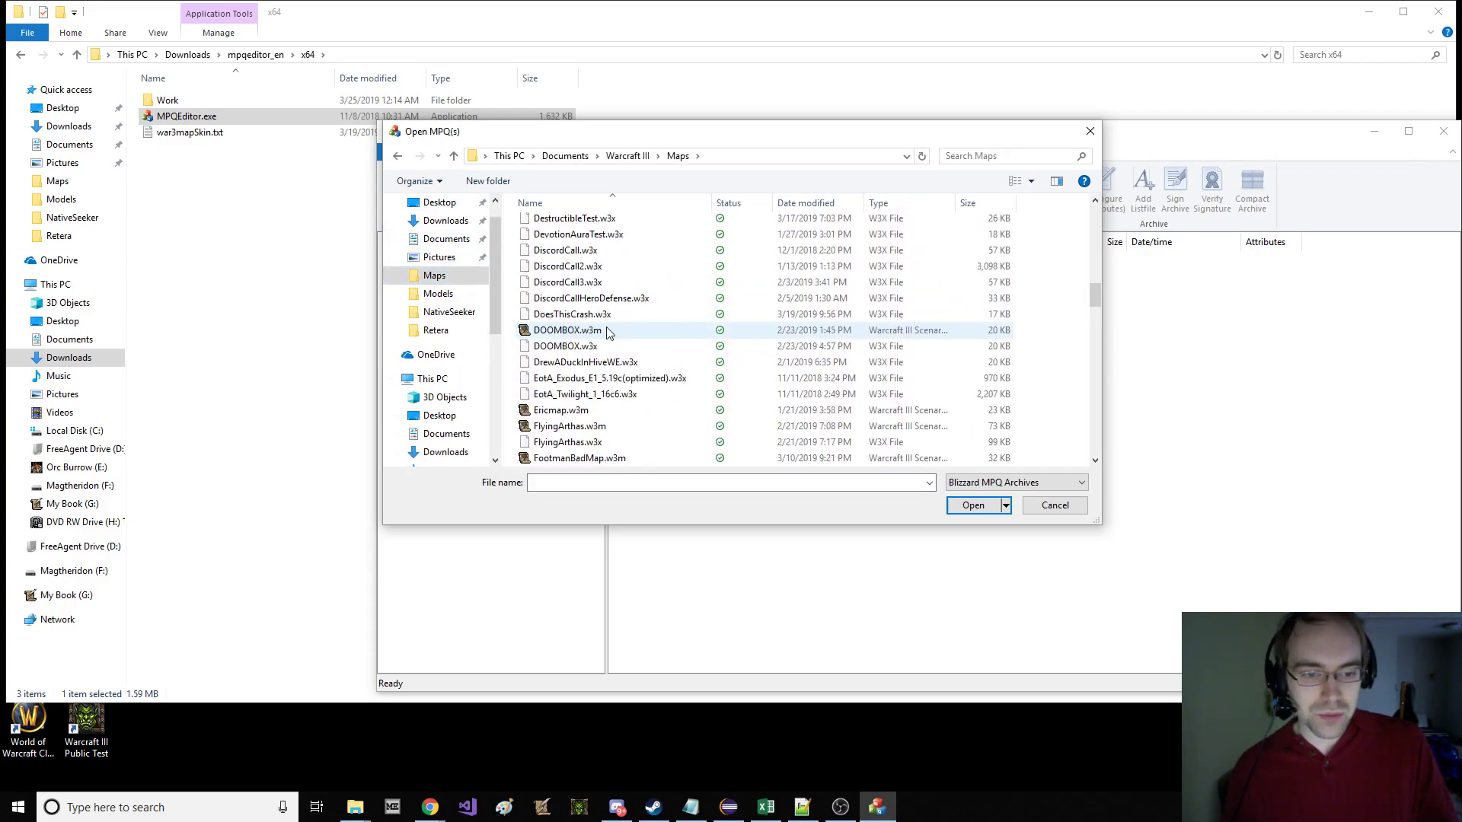
scroll(609, 334, up, 1)
scroll(613, 335, down, 2)
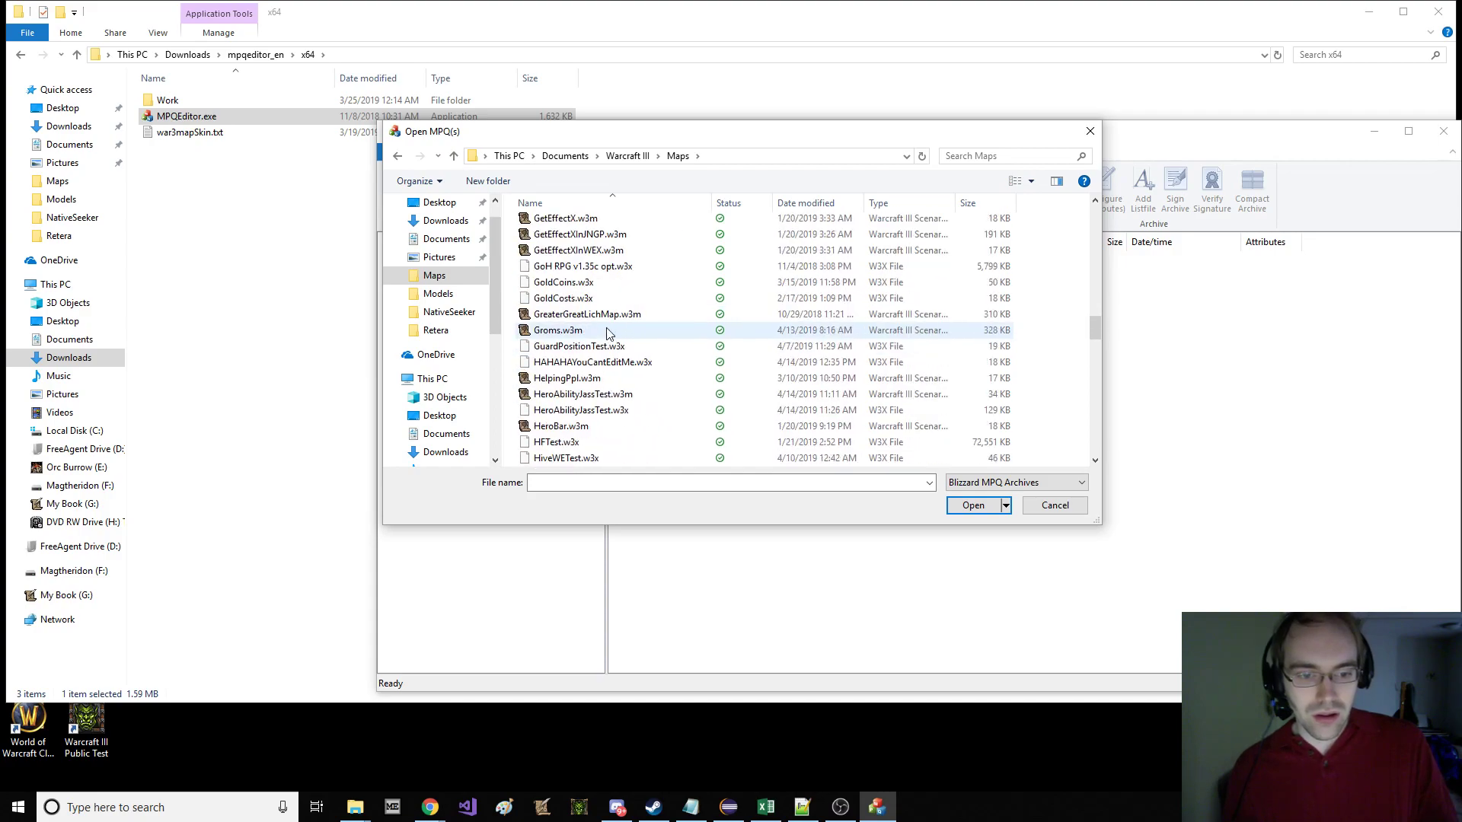
double_click(613, 364)
click(1112, 580)
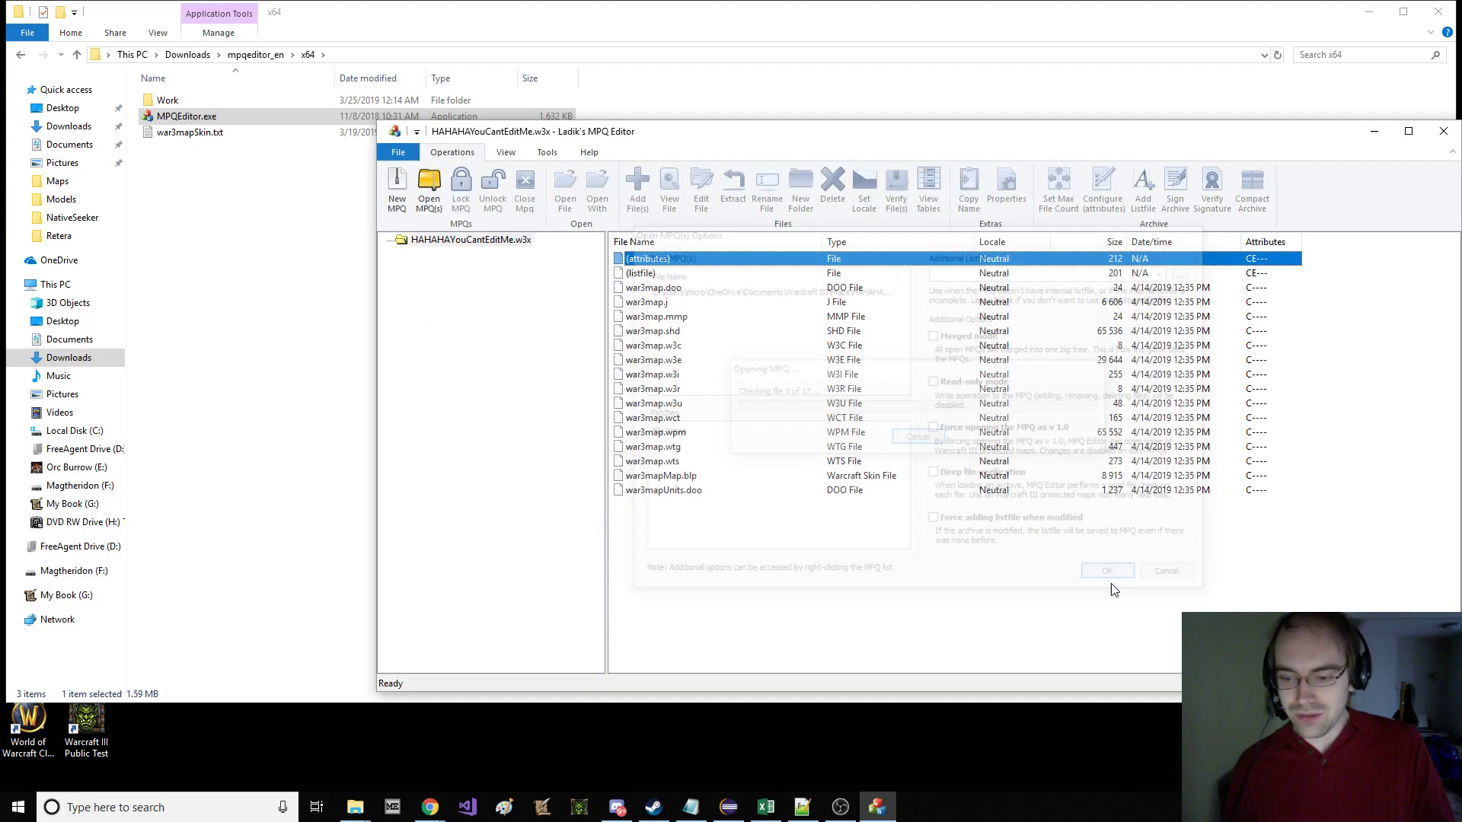
- Add war3map.wtg from the ProtectingMaps folder to the map archive, then close the archive and the editor
click(629, 200)
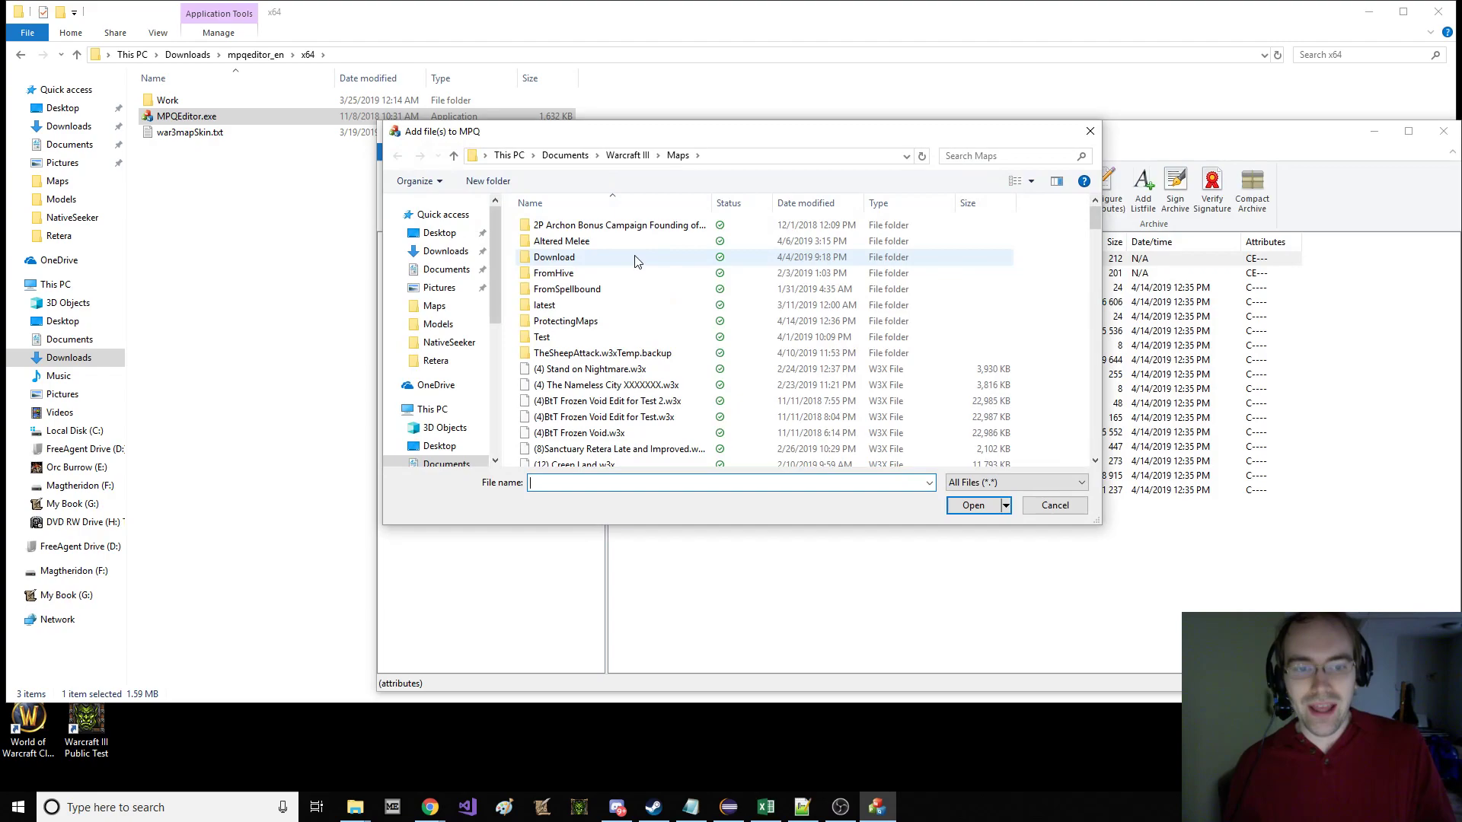
double_click(578, 327)
click(568, 226)
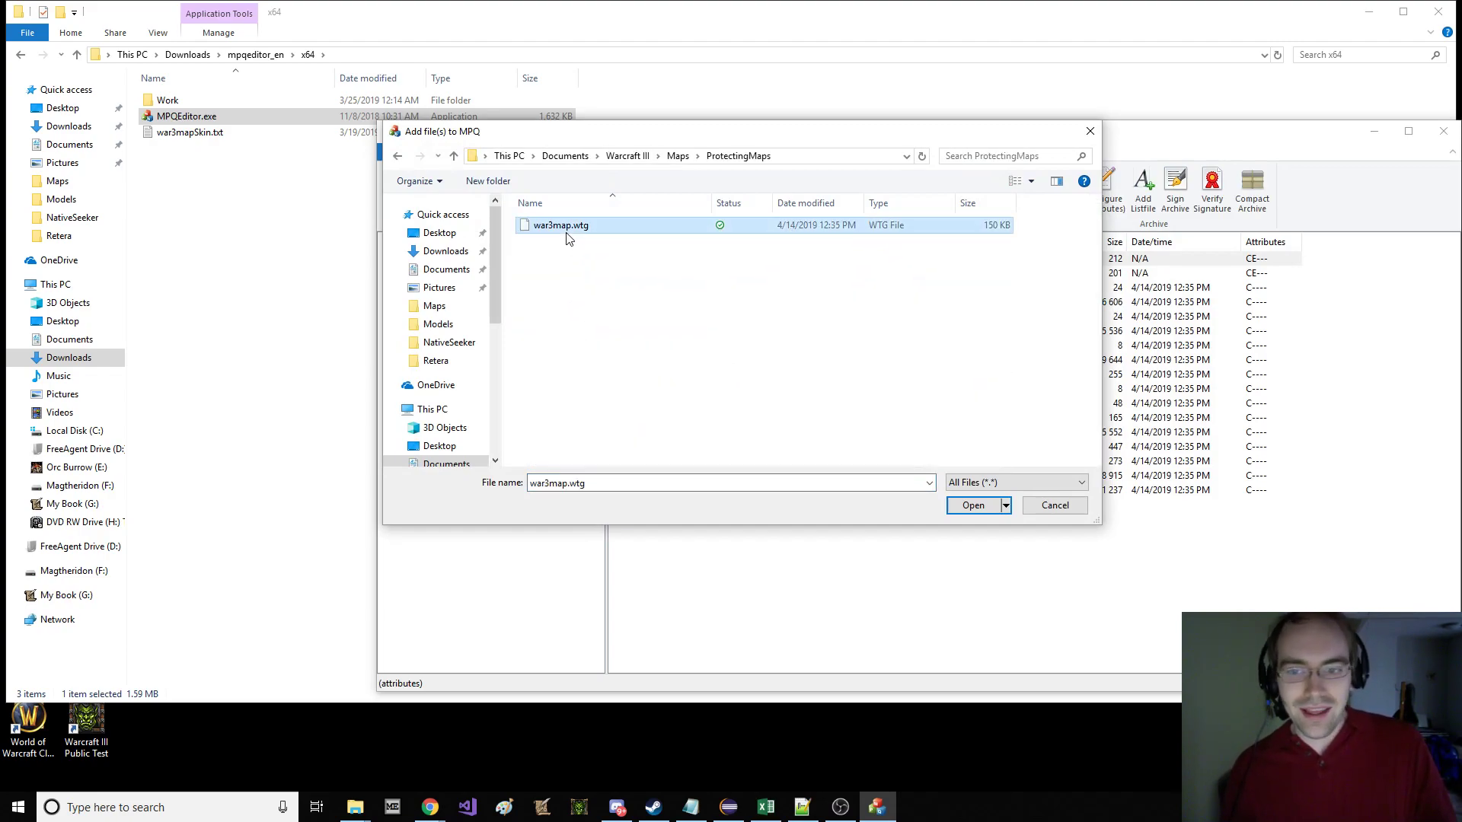
double_click(573, 229)
click(829, 450)
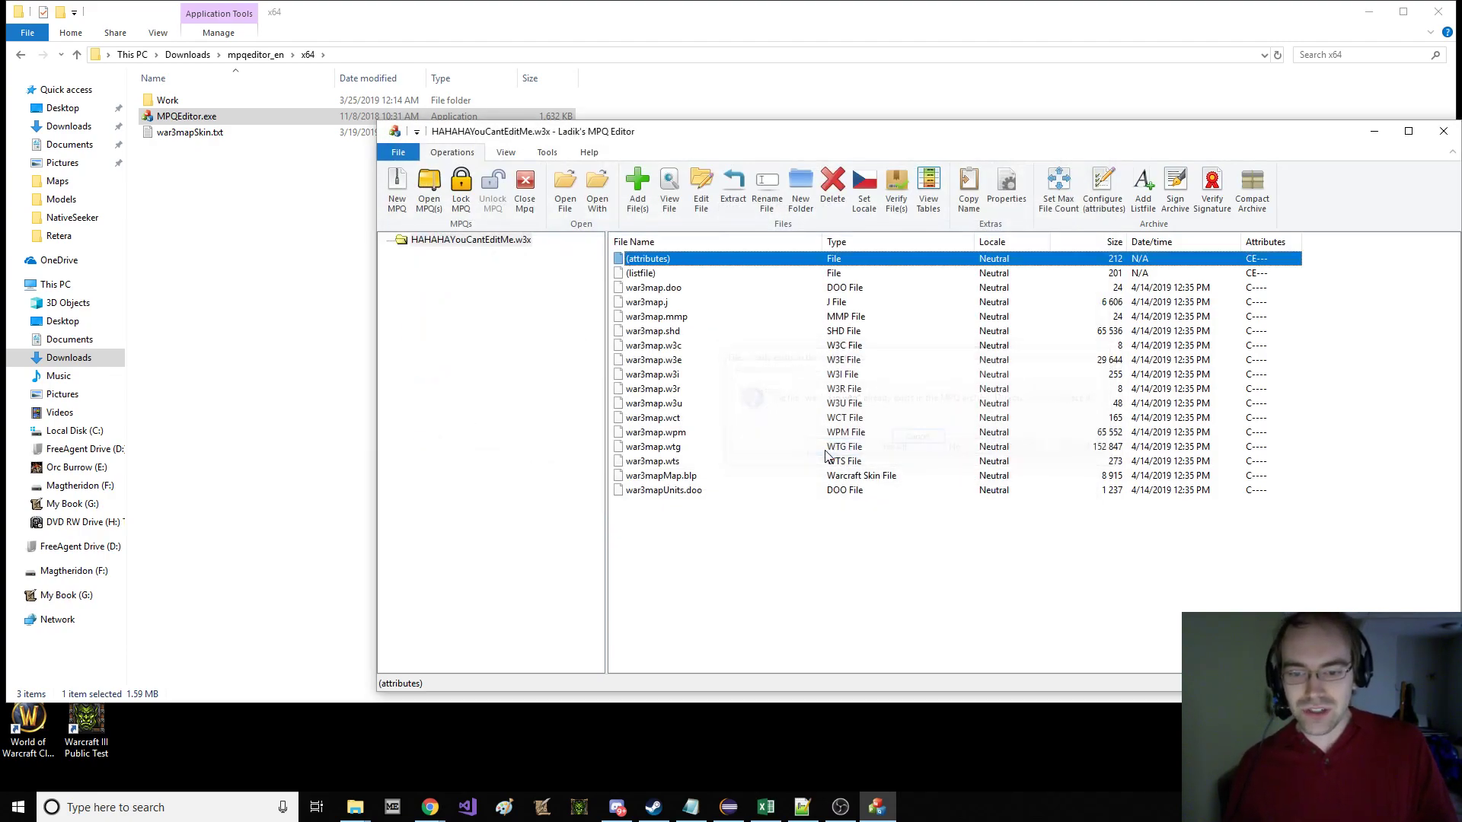
click(525, 186)
click(1443, 131)
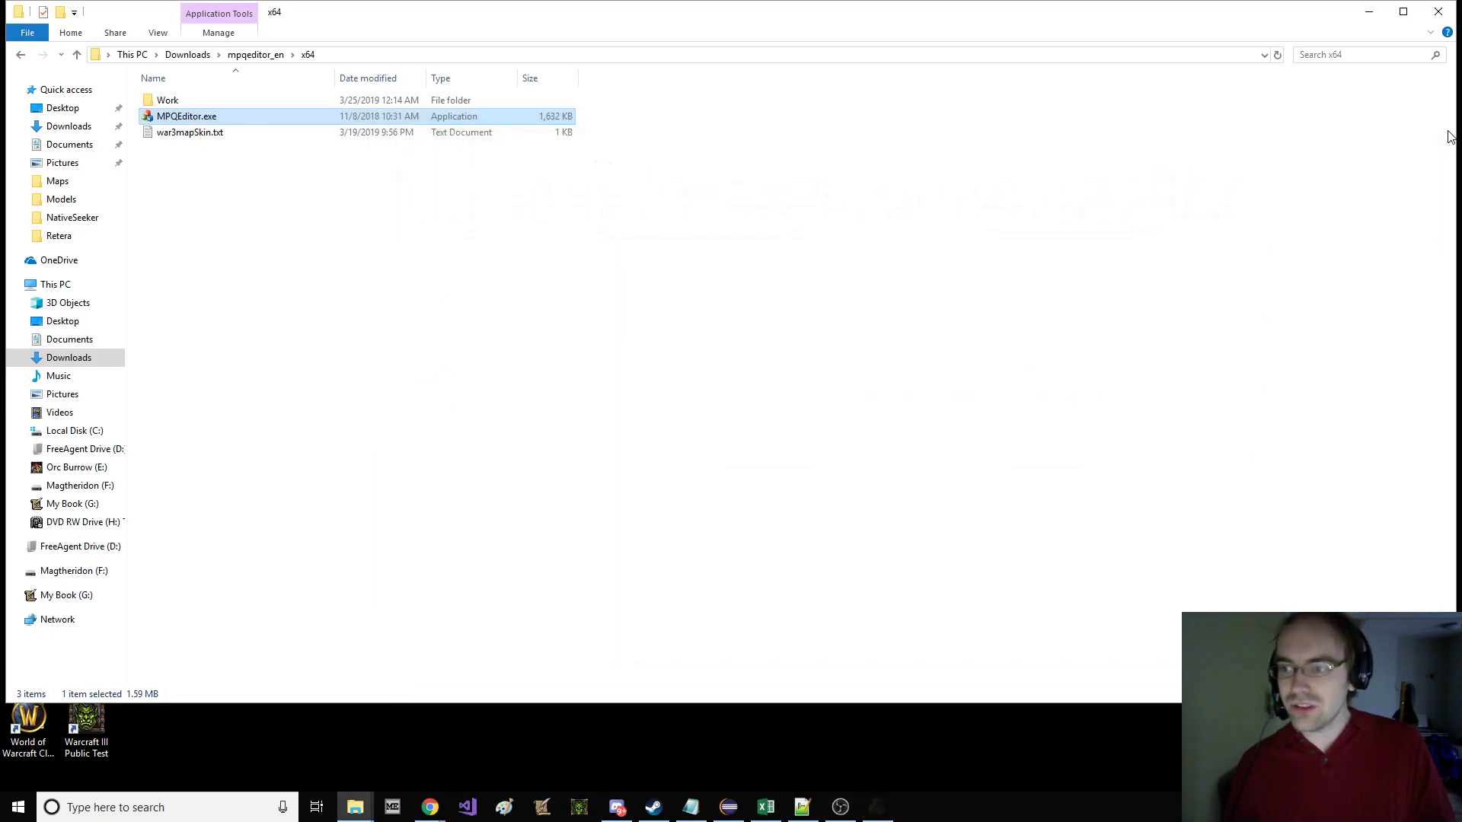
- Switch to the Warcraft III World Editor, try to open HAHAHAYouCantEditMe.w3x, and close the editor
click(544, 806)
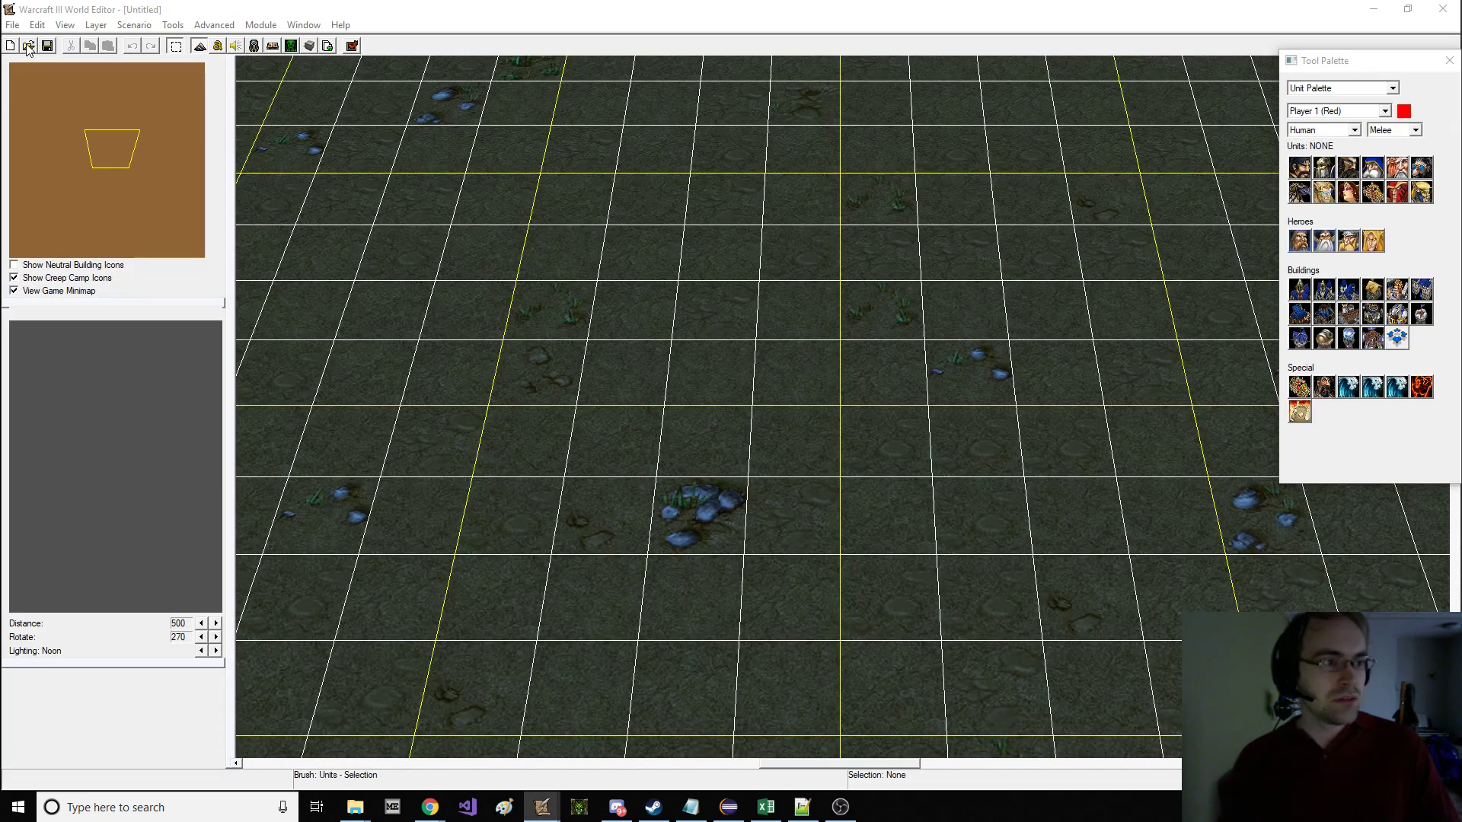
click(28, 49)
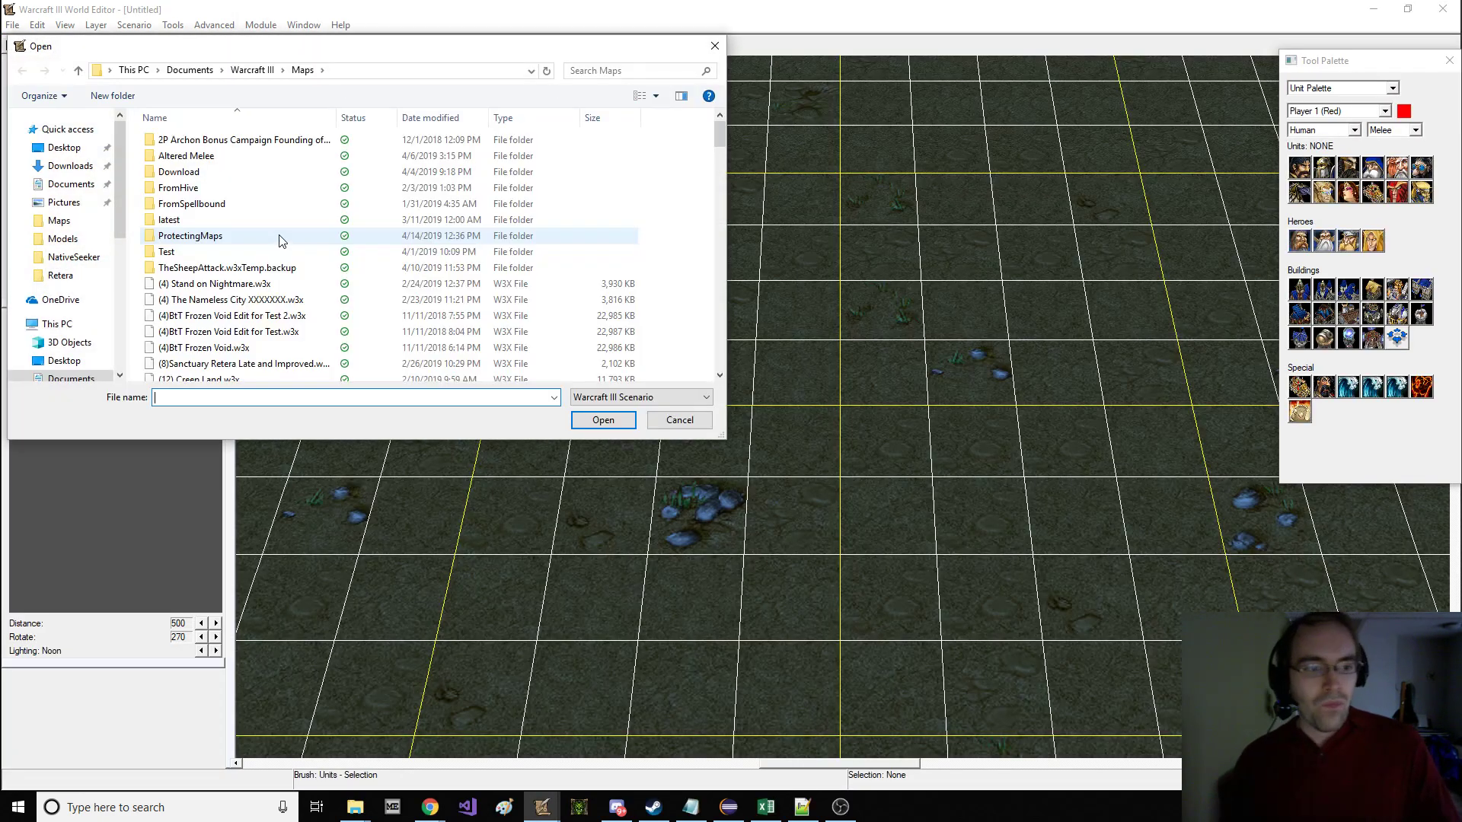
scroll(259, 222, down, 5)
scroll(259, 223, down, 12)
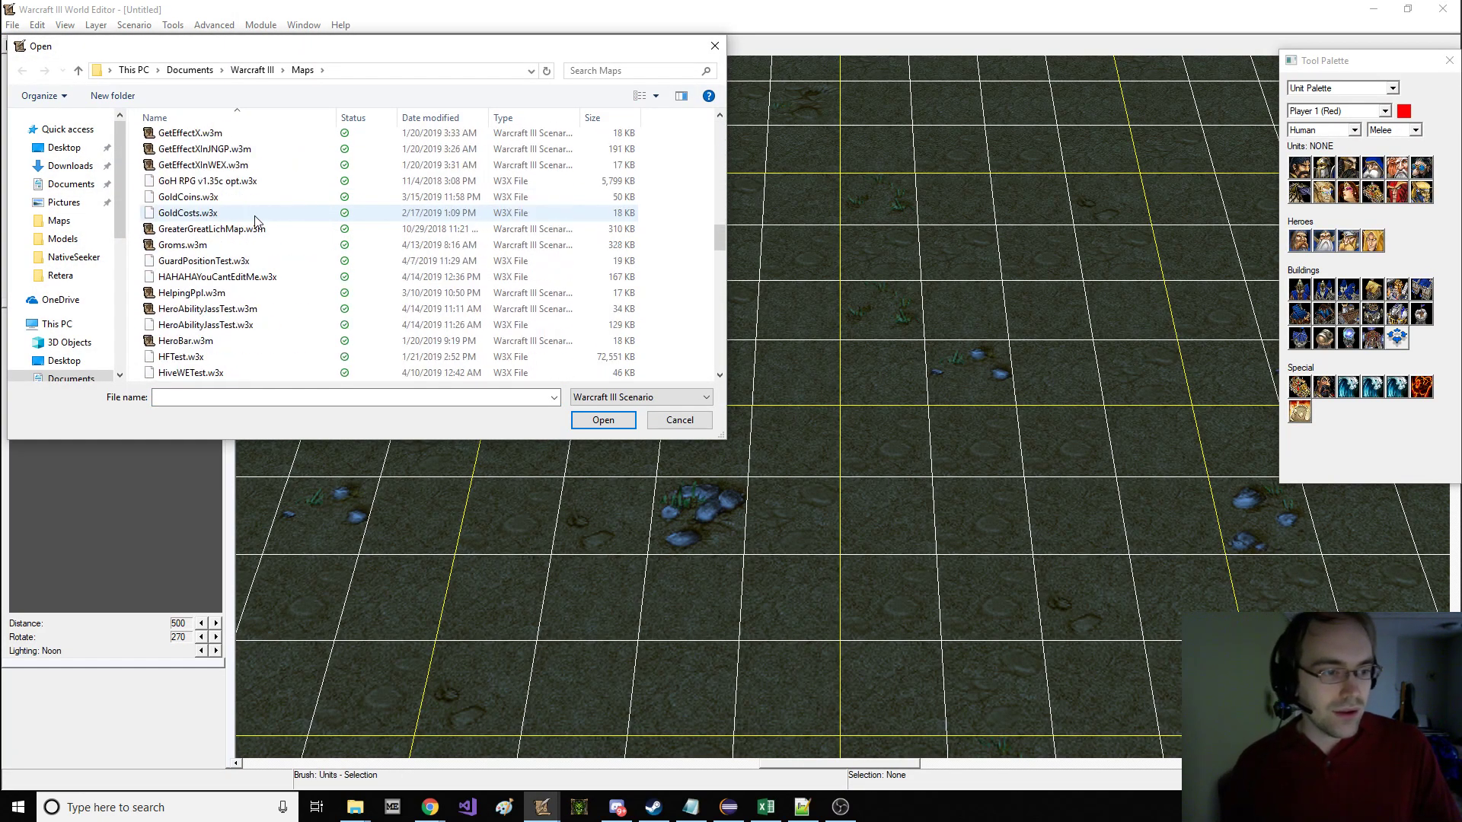
double_click(217, 229)
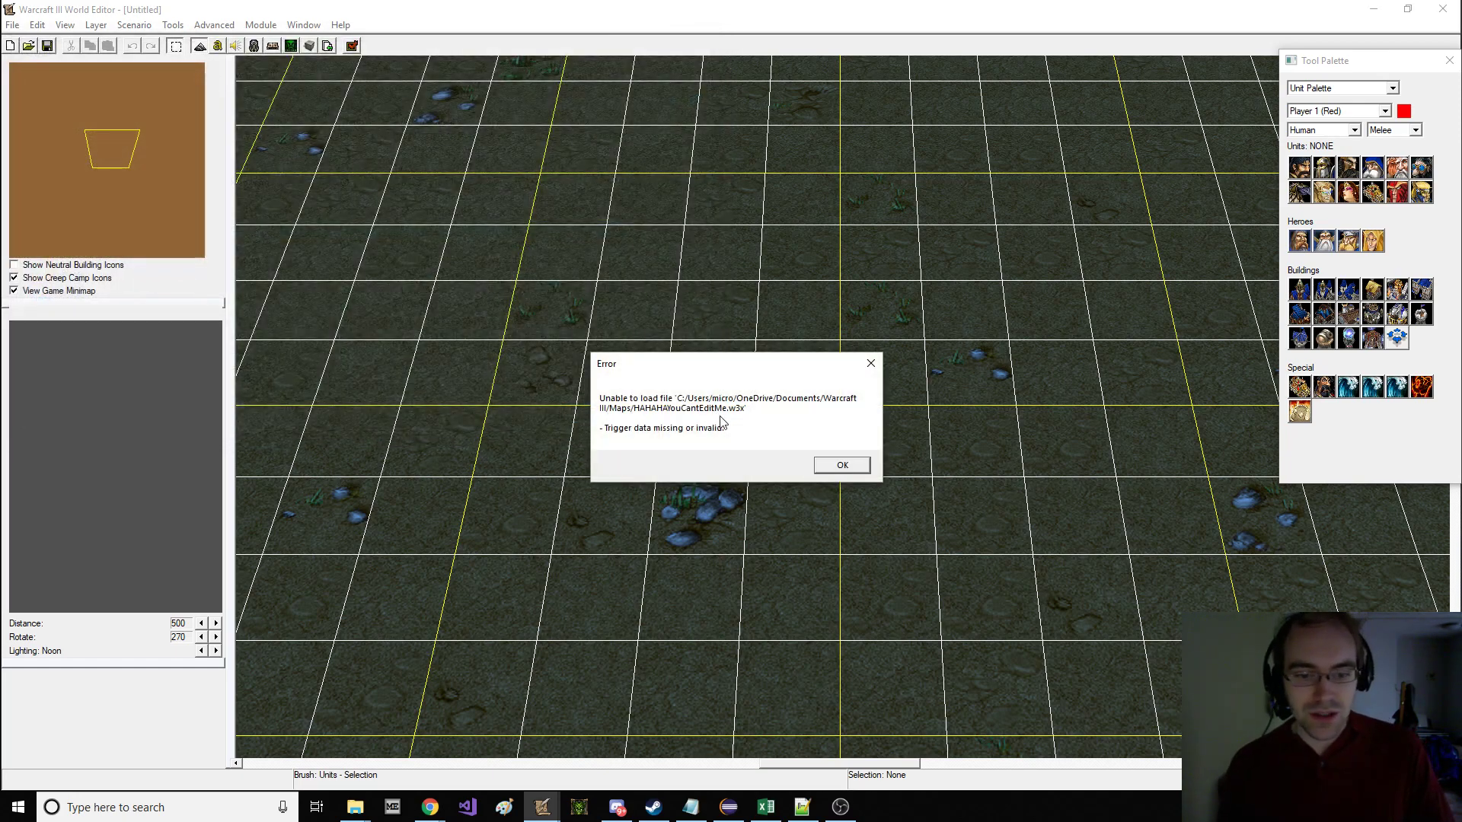
click(837, 466)
click(1456, 7)
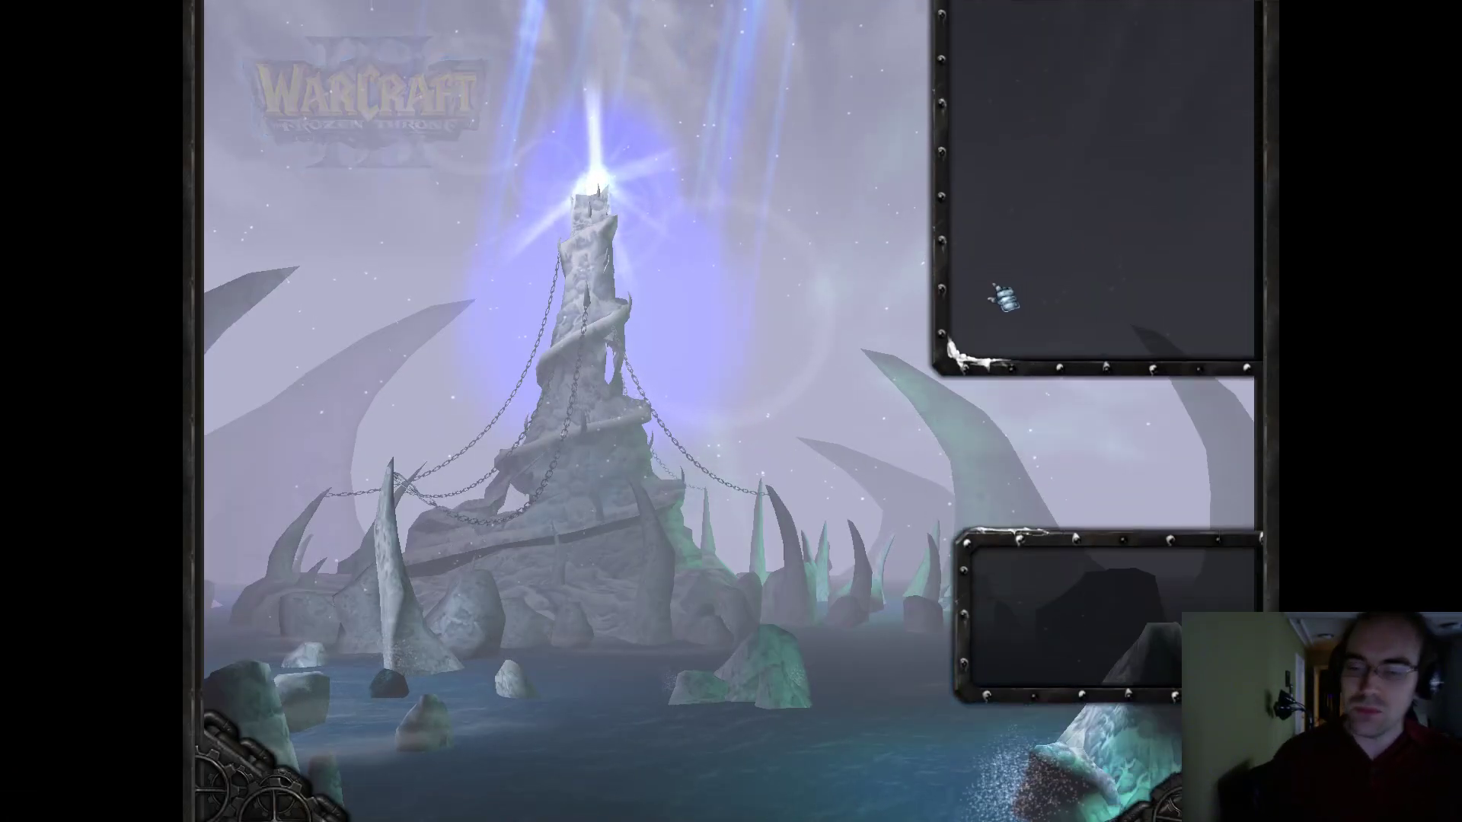
- In Warcraft III, select the HAHAHA CANT EDIT map for a custom game and start it
click(1038, 522)
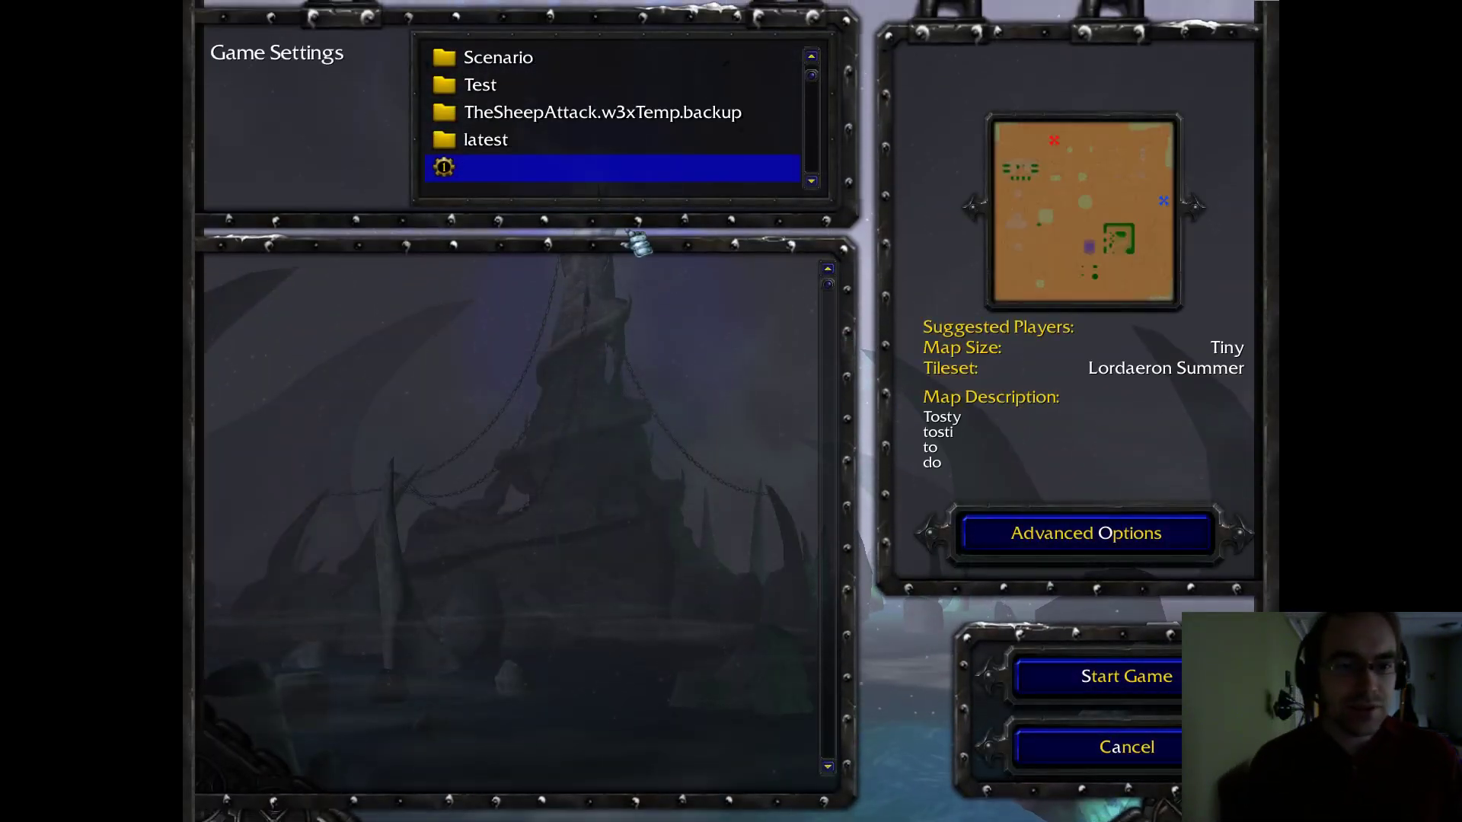
scroll(636, 163, down, 5)
scroll(632, 163, up, 4)
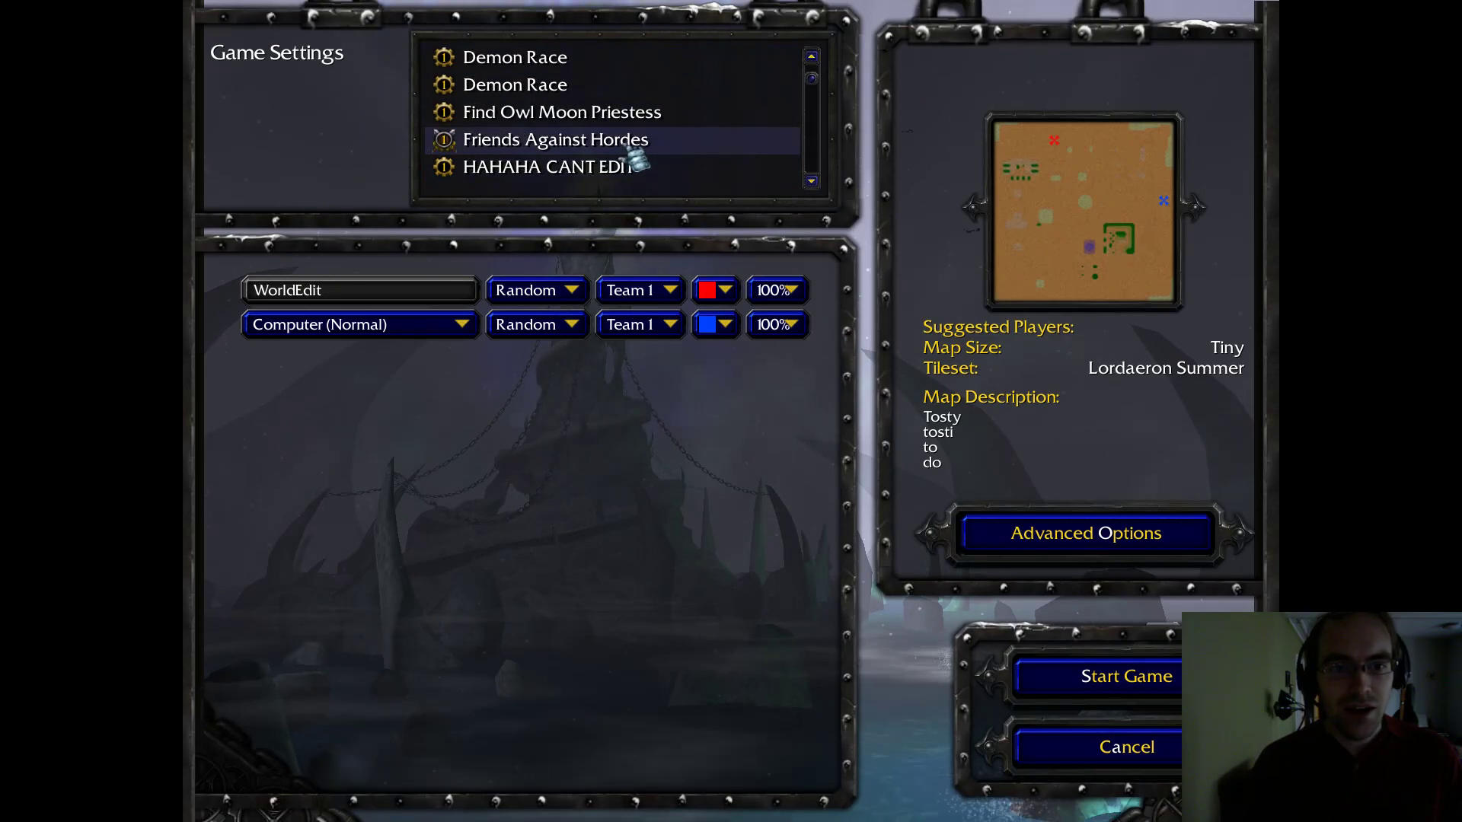
click(632, 163)
click(1075, 680)
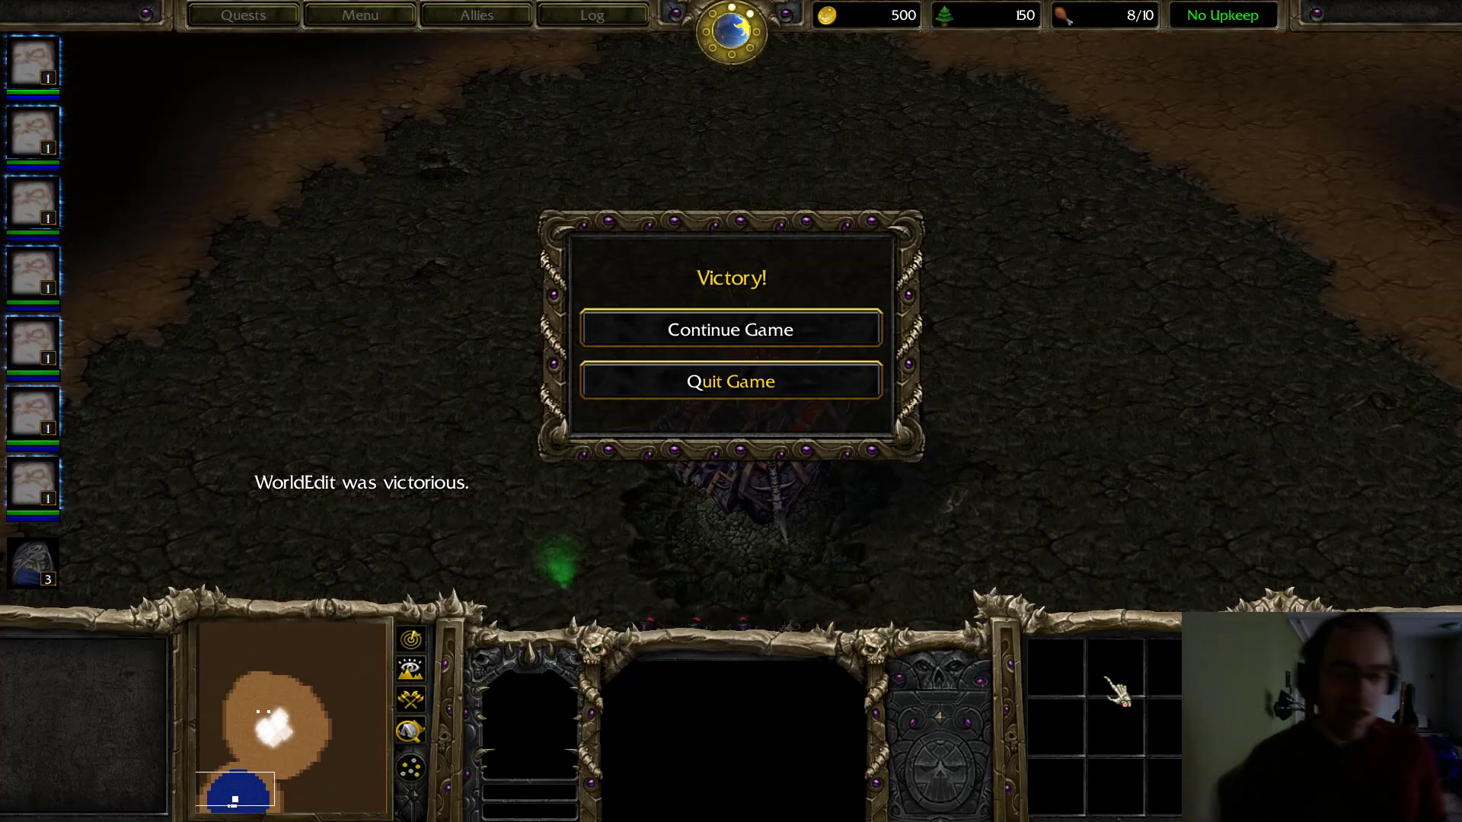
- Continue the game past the victory dialog to view the placed units, then exit Warcraft III
key(Return)
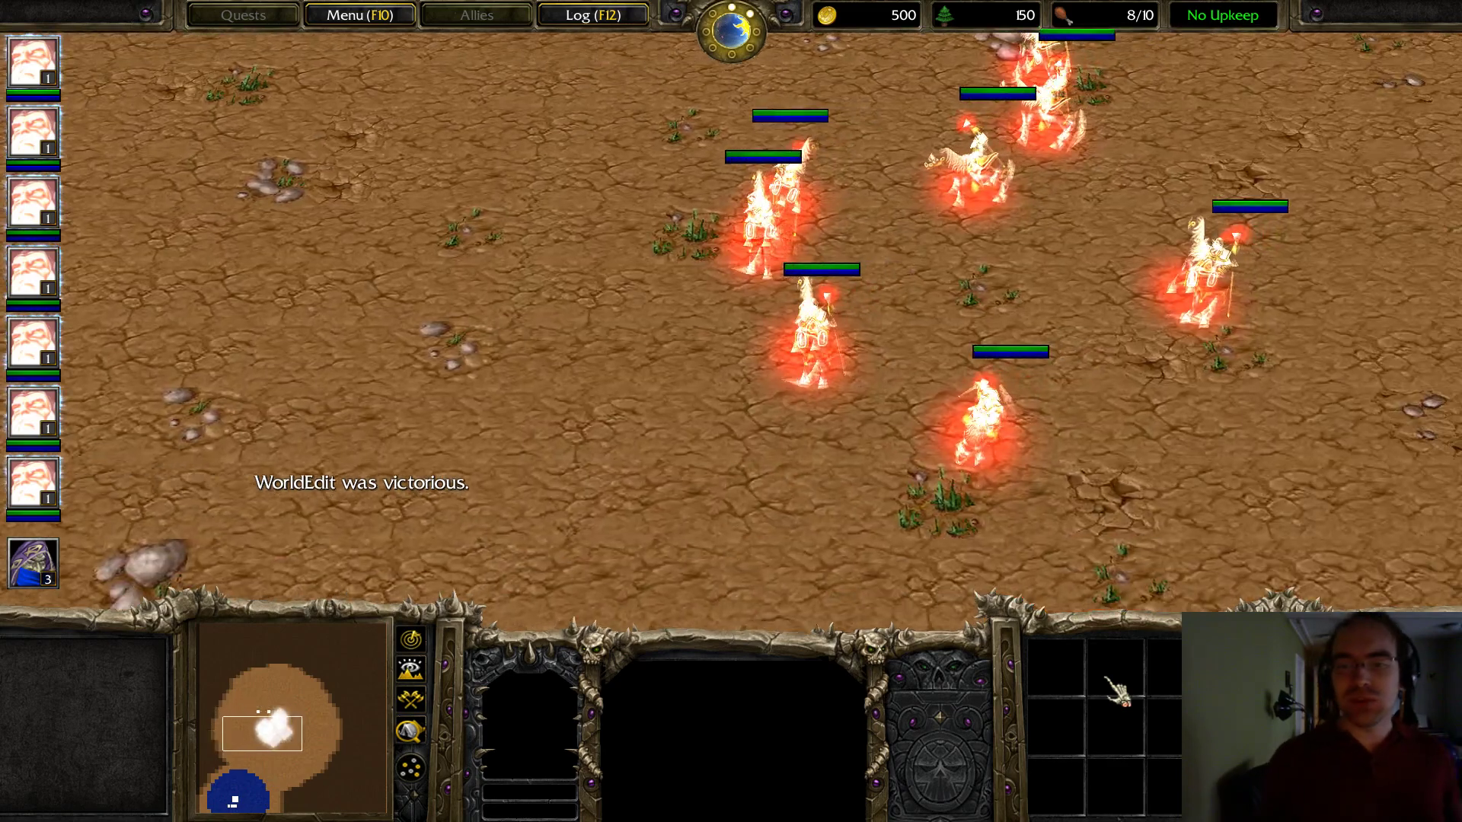
key(Return)
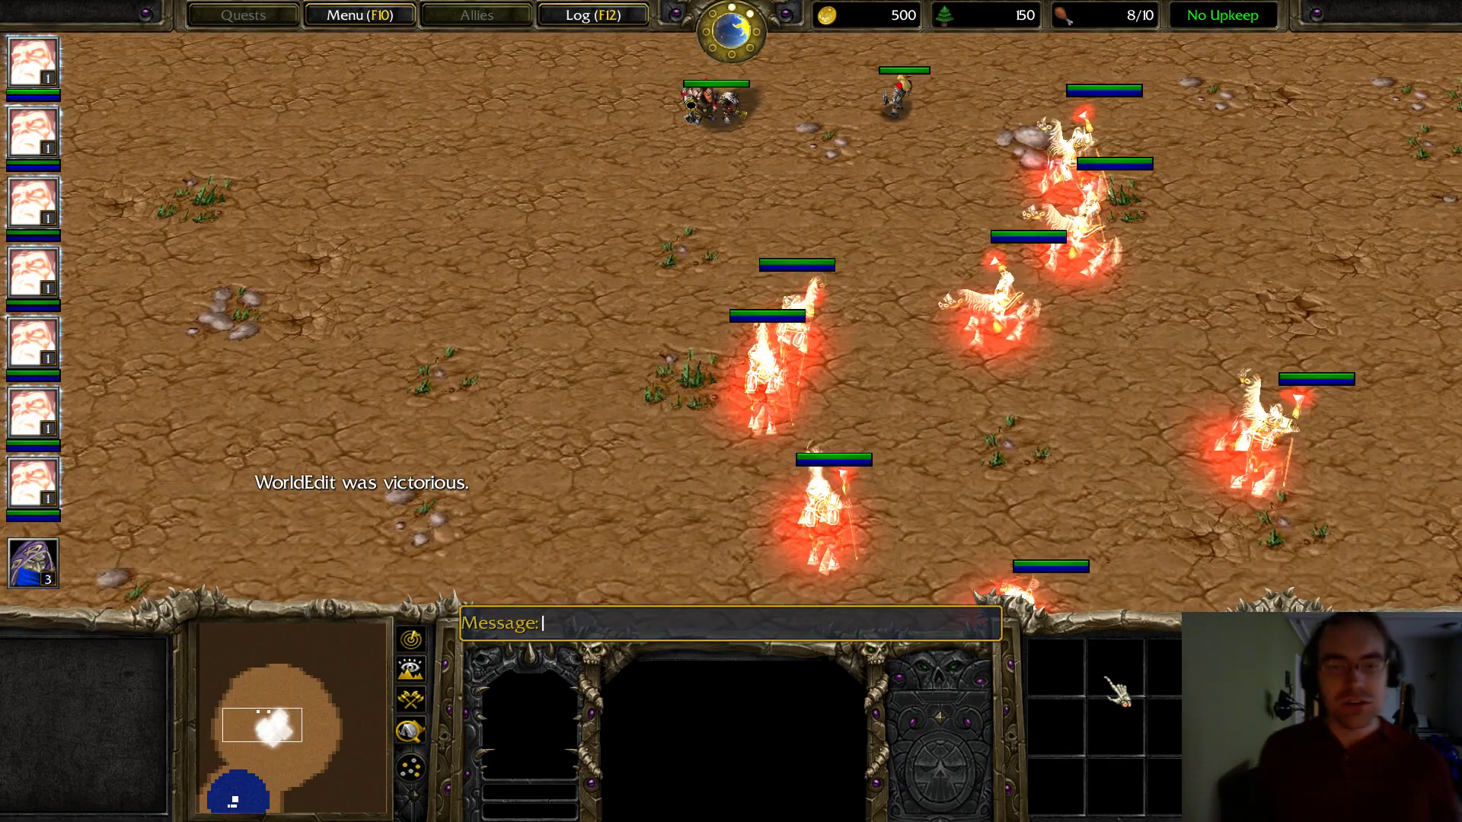
key(alt+x)
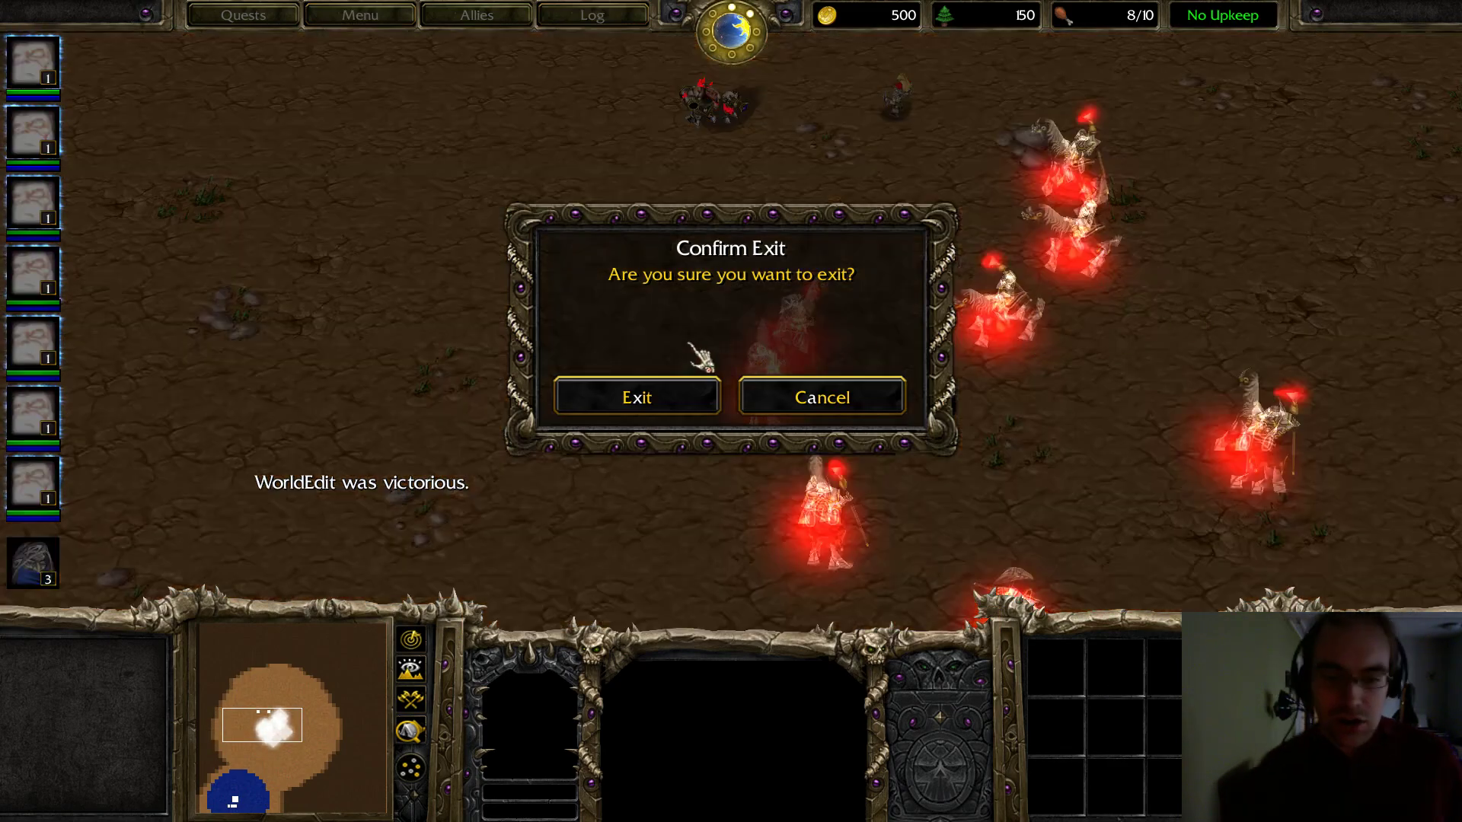
click(676, 397)
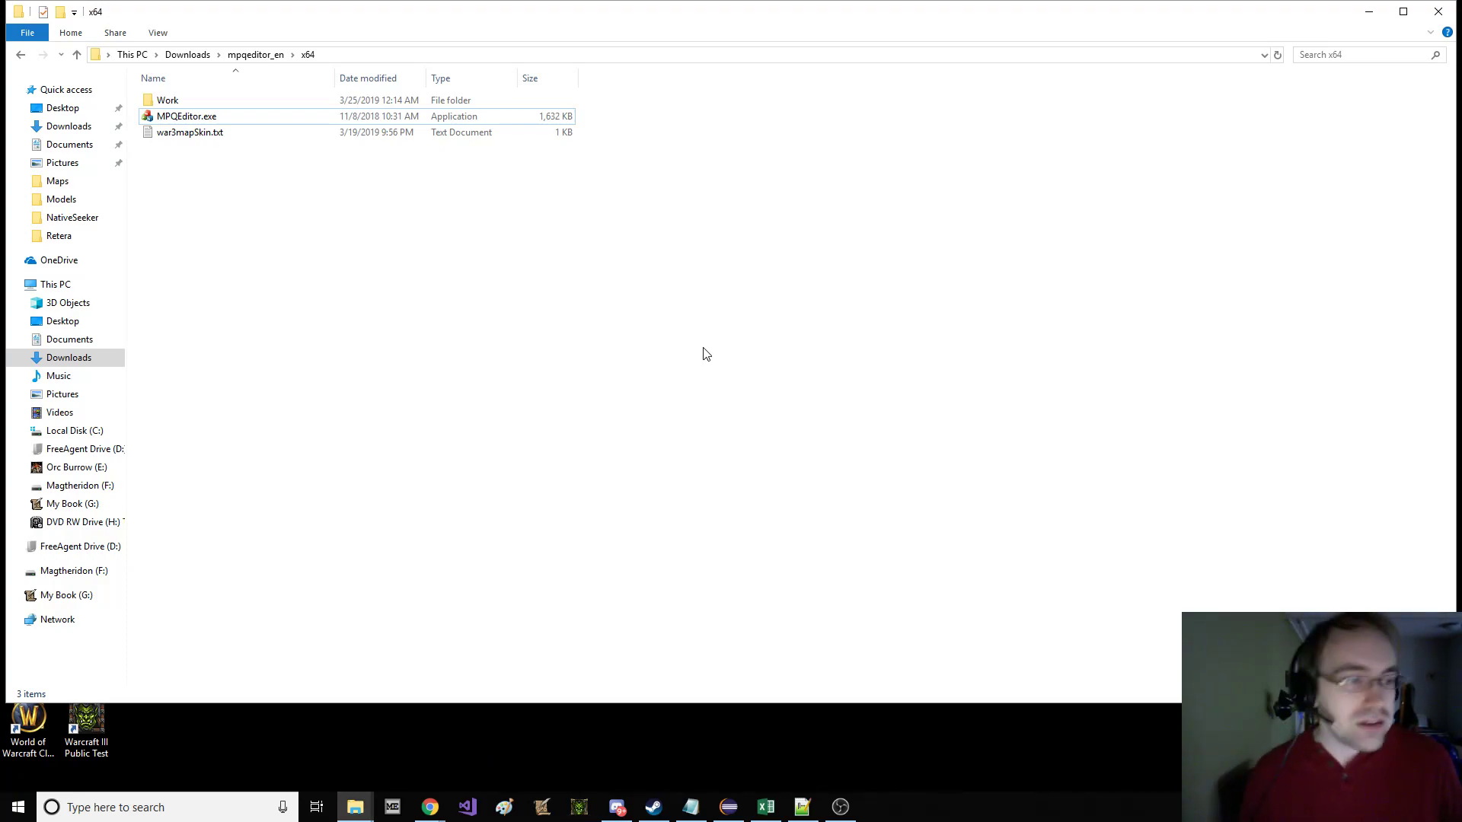